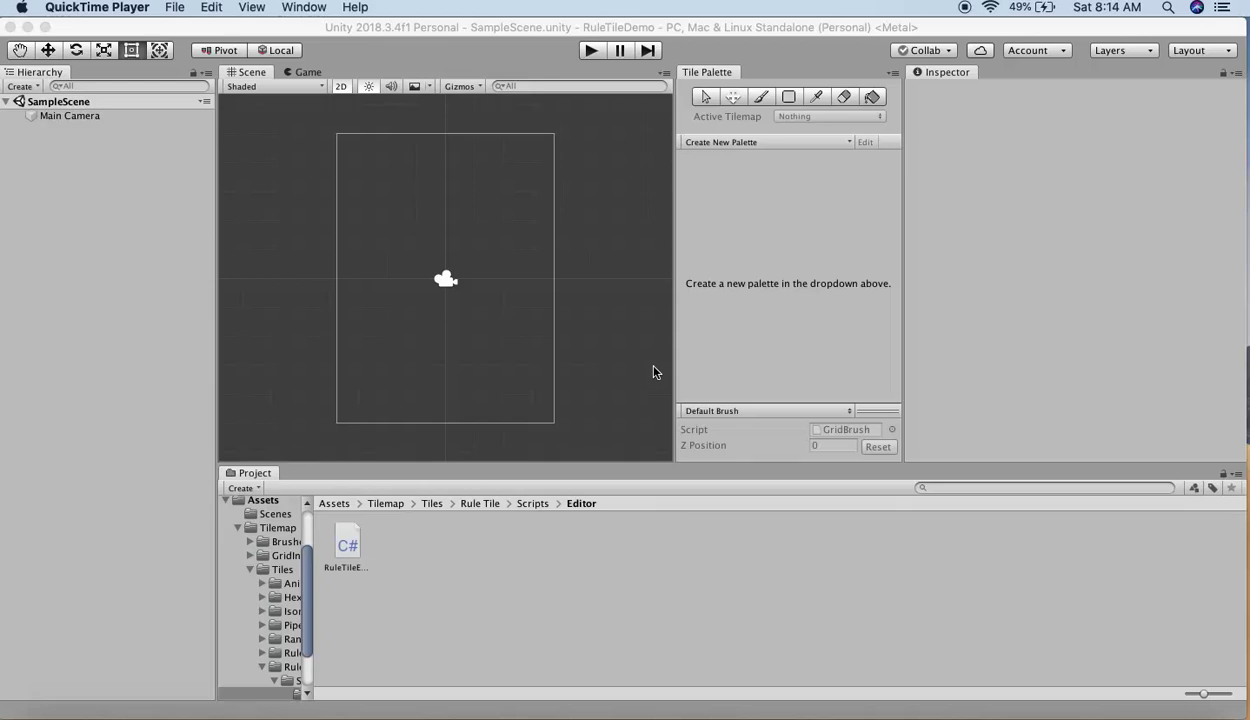
- Switch to the 2d-extras GitHub page in Safari, then to Finder's Downloads folder
key(super+Tab)
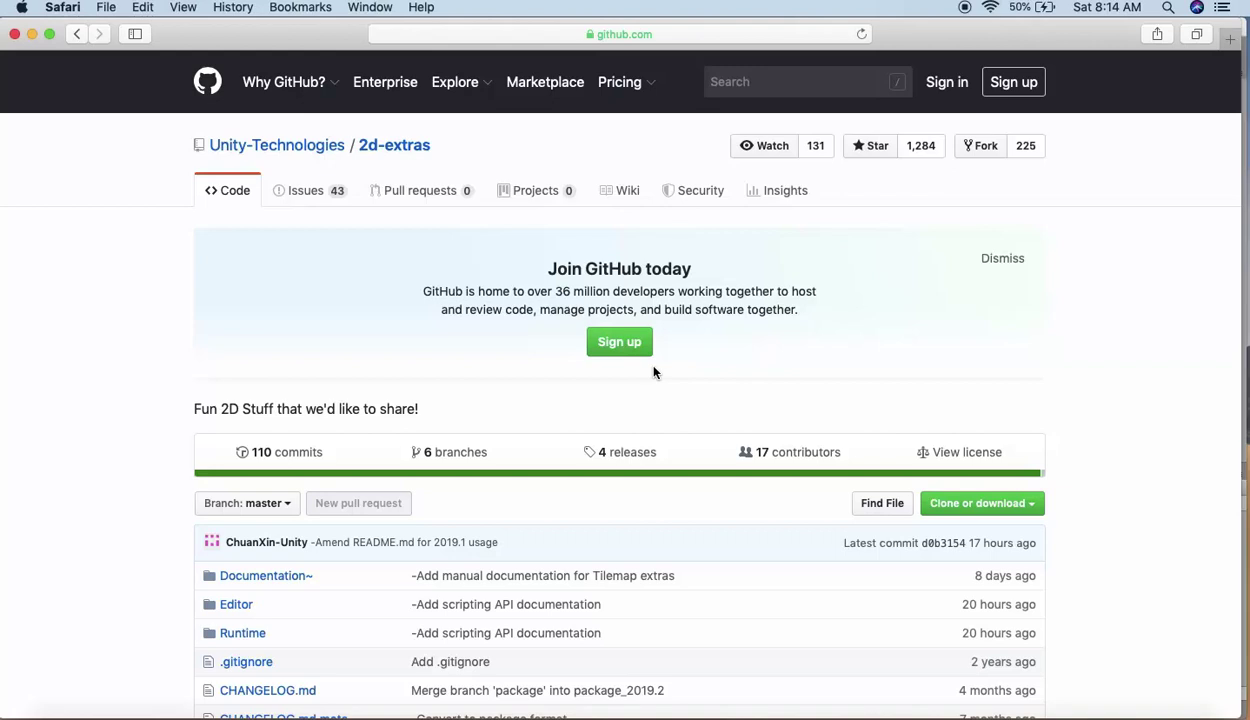
key(super+Tab)
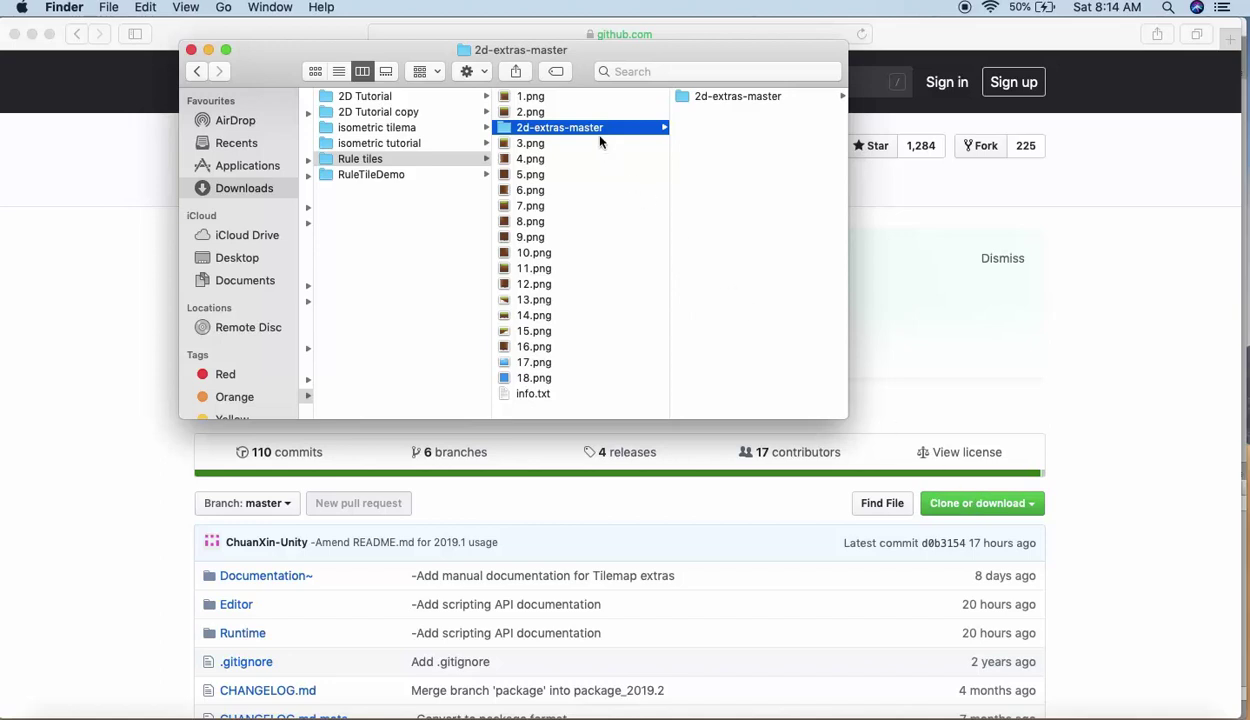
- Browse 2d-extras-master > Assets > Tilemap and RuleTileDemo's Assets in Finder, then return to Unity
click(711, 97)
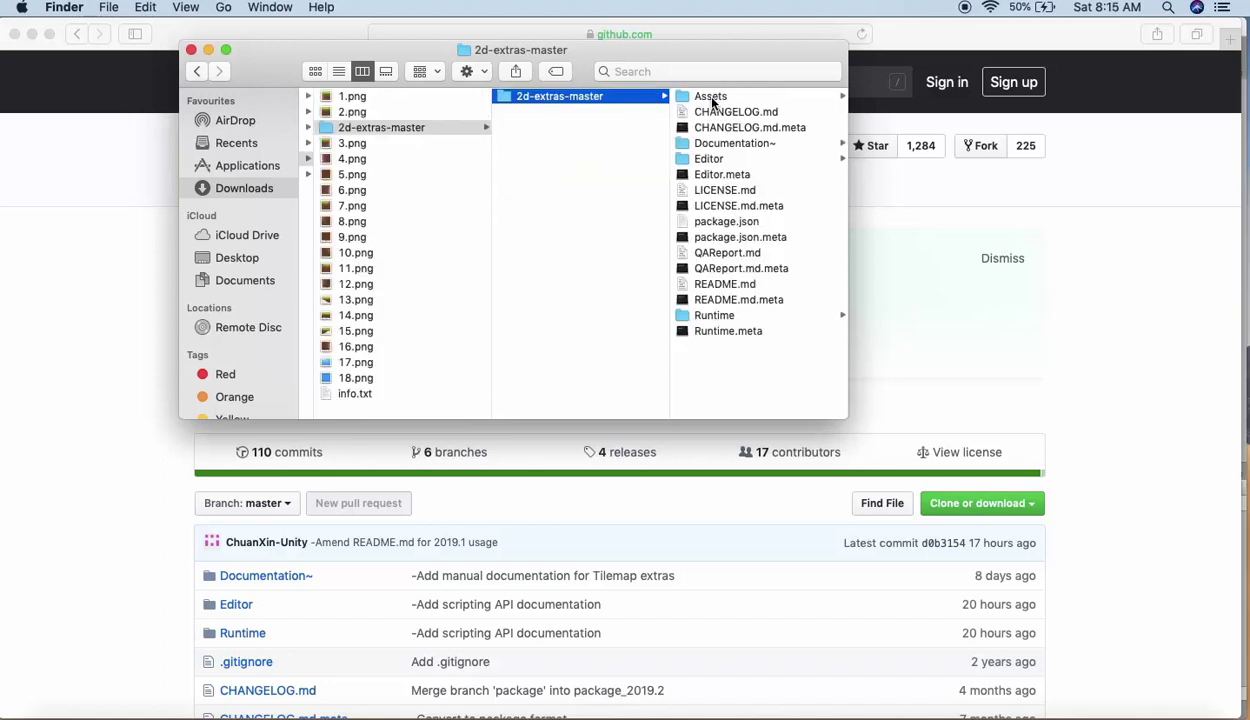
click(712, 98)
click(716, 98)
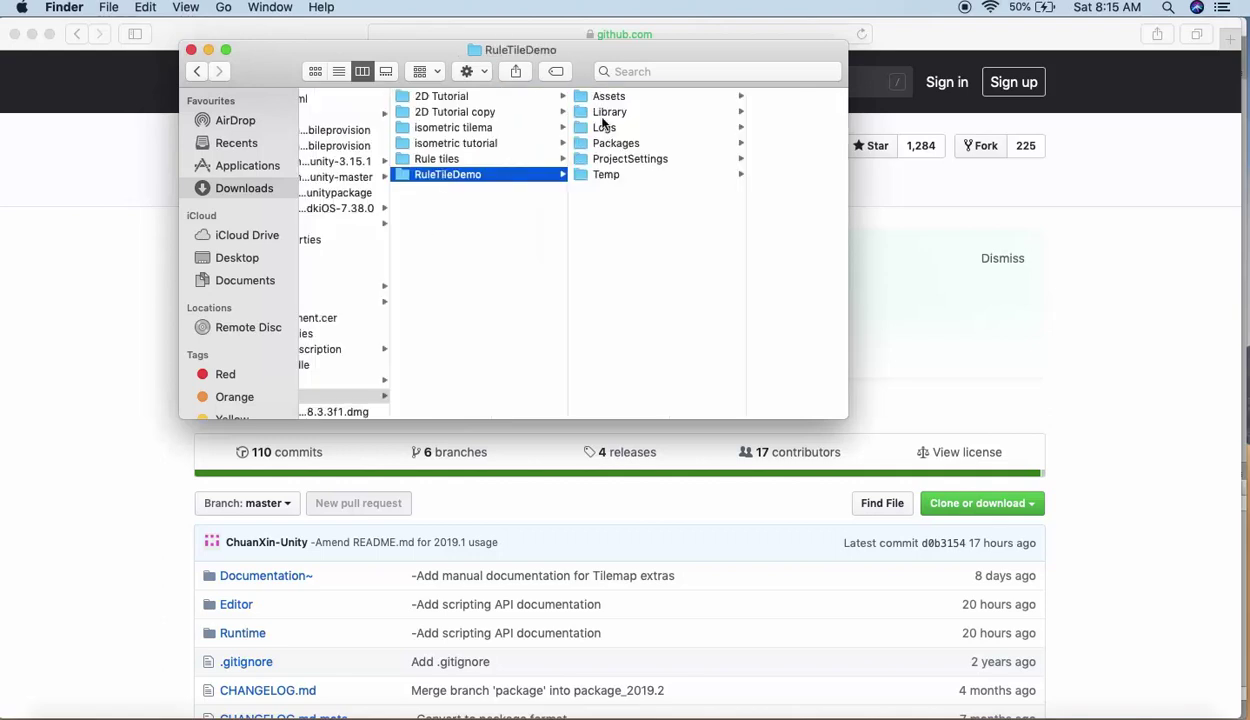
click(630, 97)
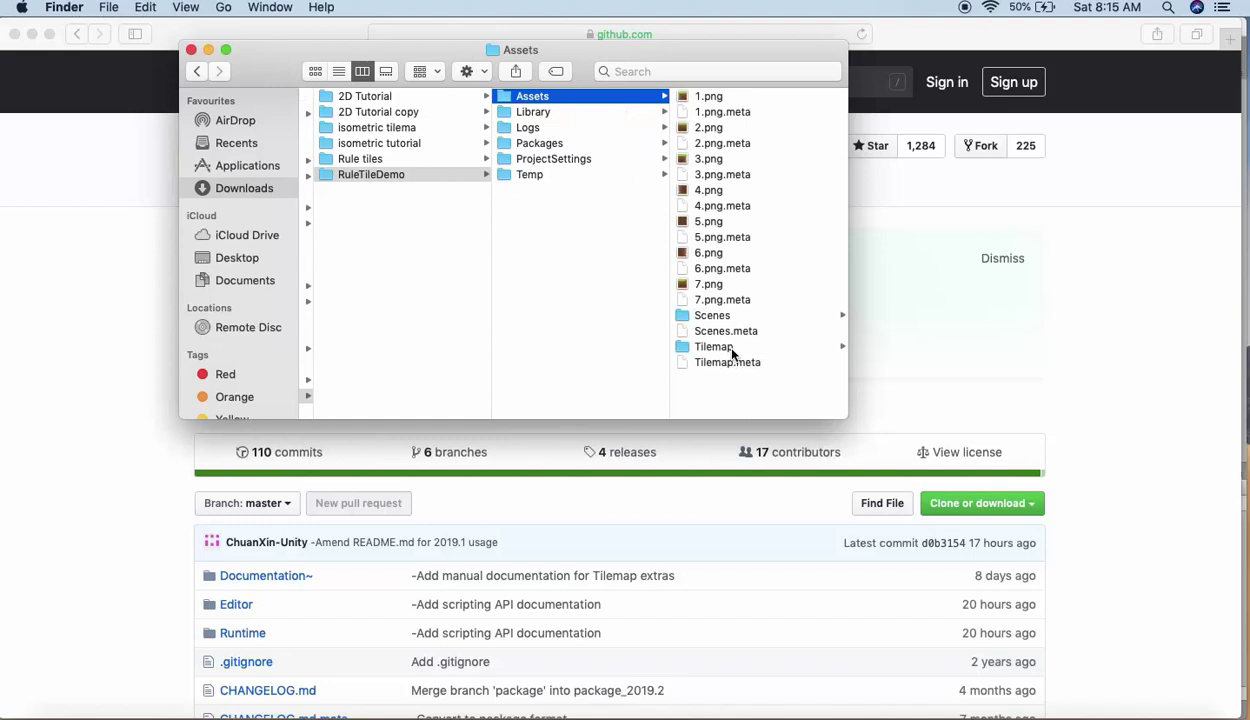
key(super+Tab)
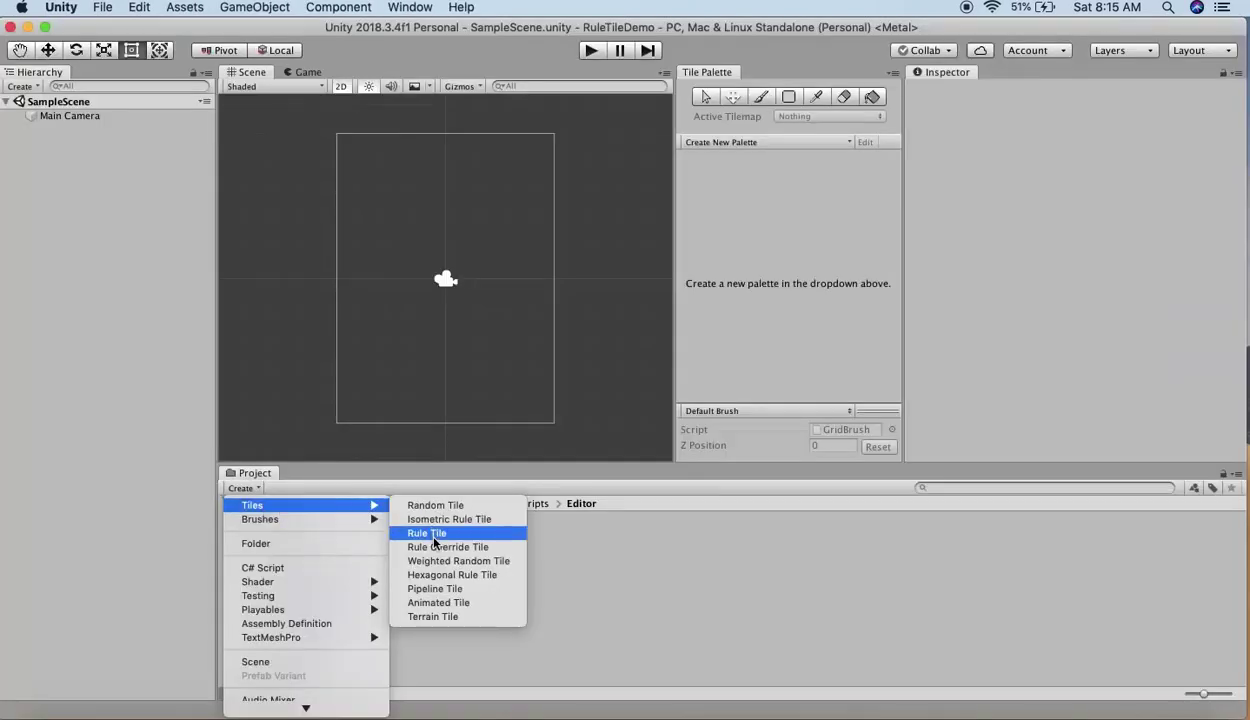
- Close the Create > Tiles submenu without making a Rule Tile
key(Escape)
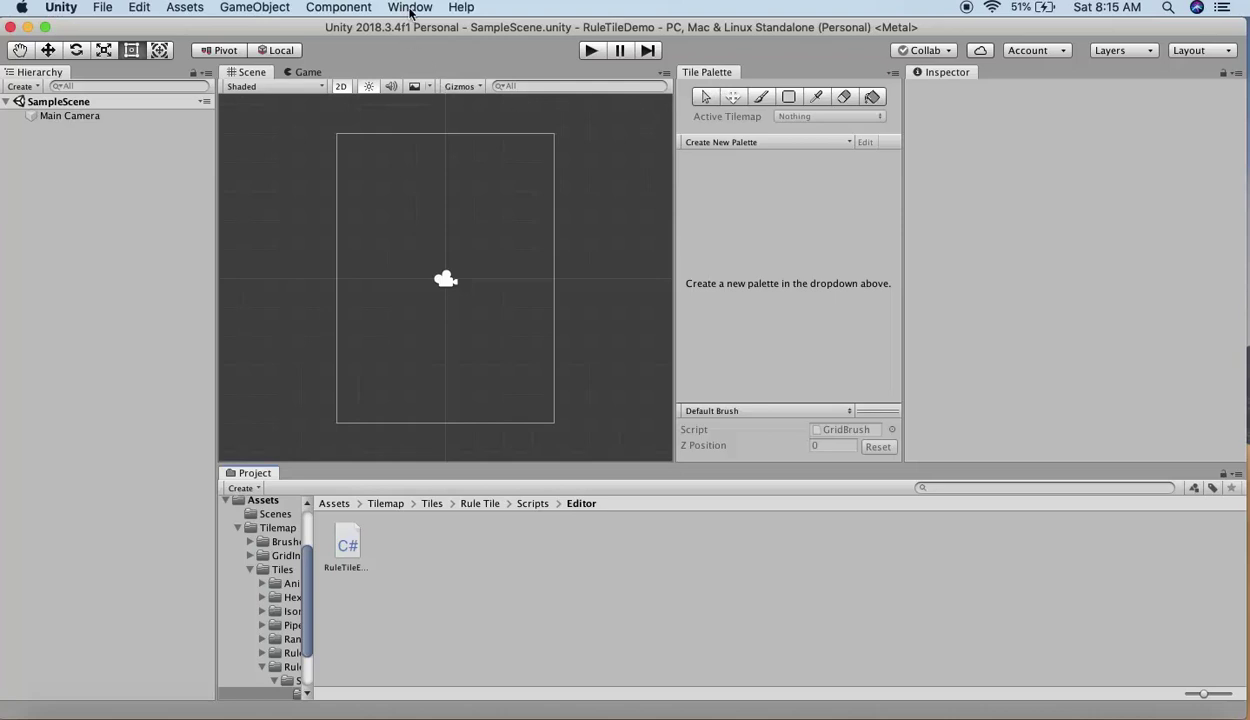
- Create a new tile palette named Groundtiles, saved in the Assets folder
click(410, 9)
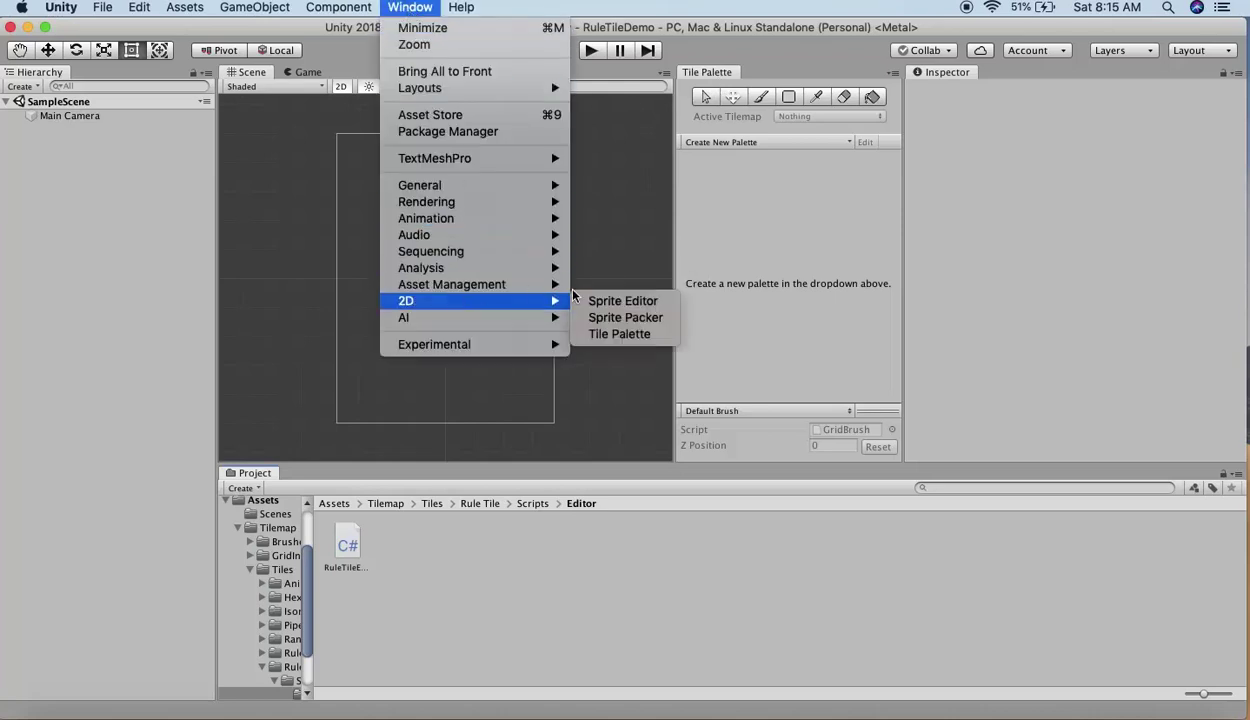
click(697, 75)
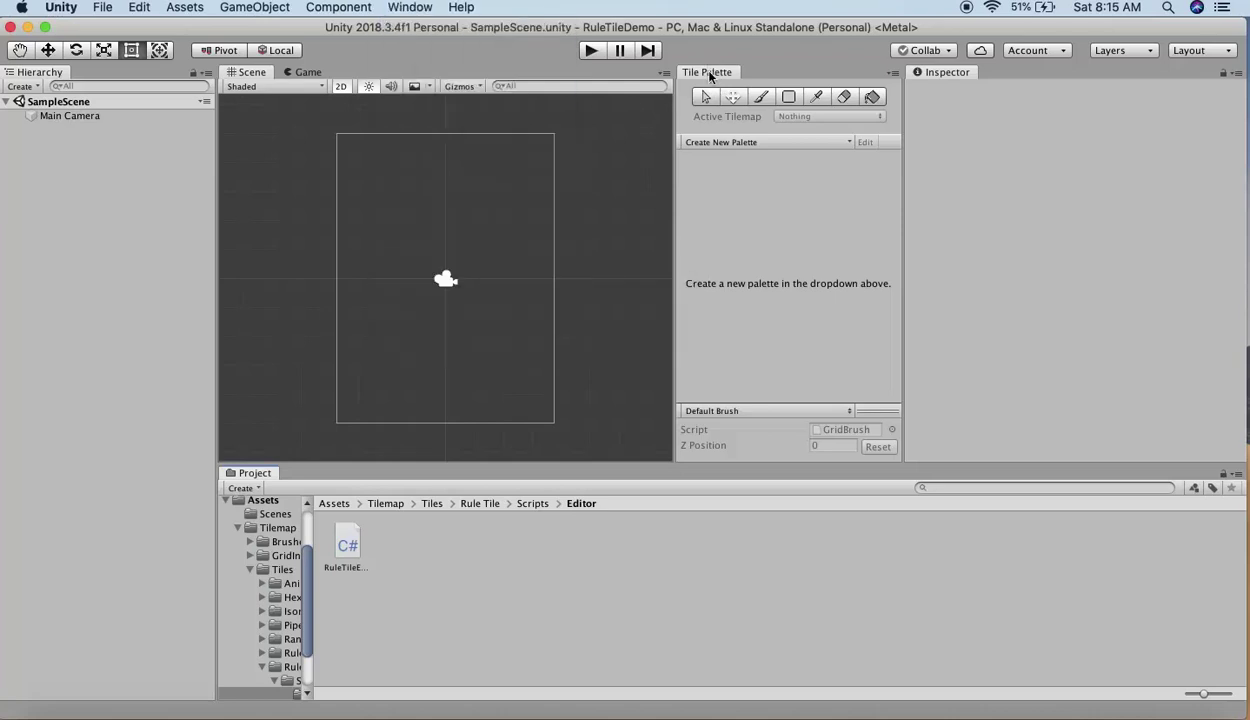
click(720, 145)
click(791, 181)
text(Groundtiles)
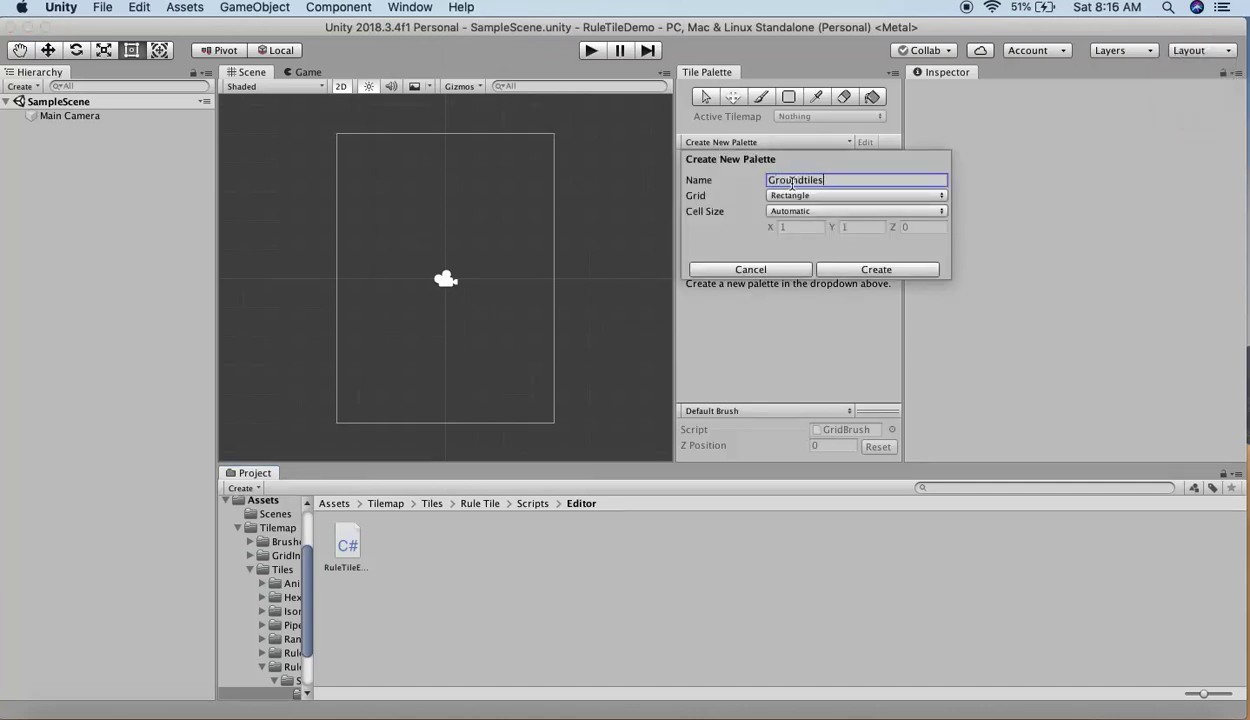
click(848, 269)
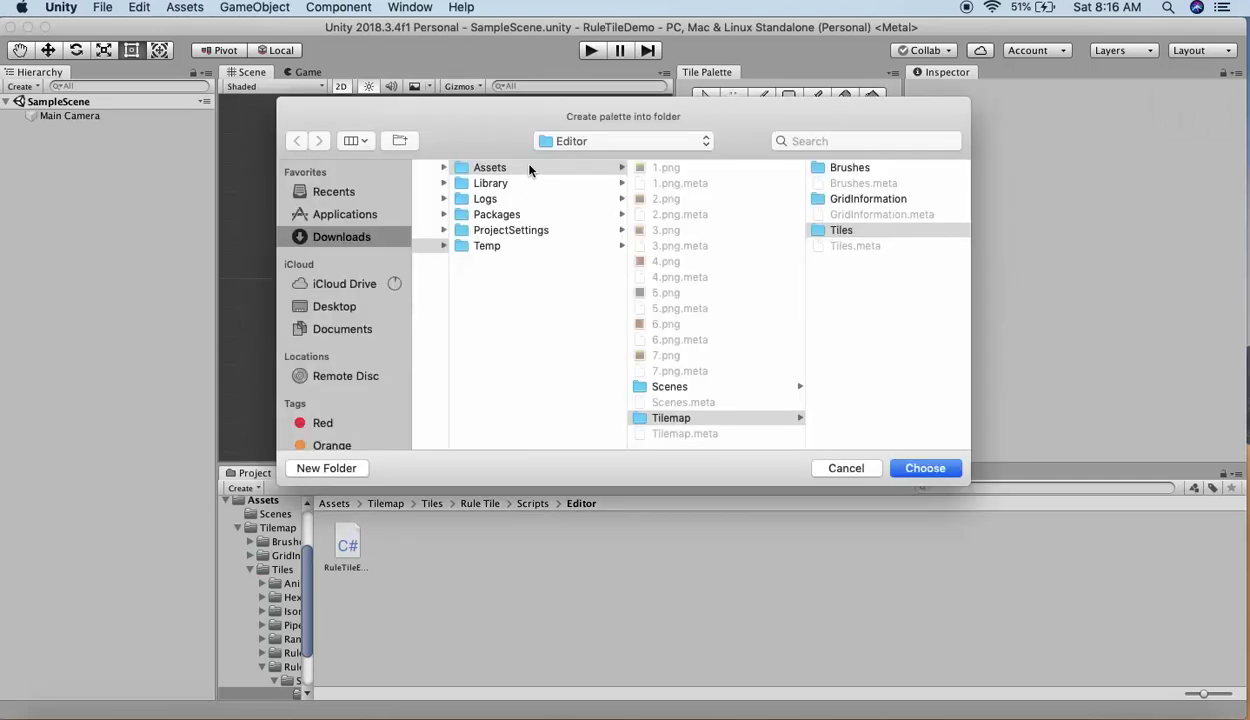
click(529, 169)
click(935, 467)
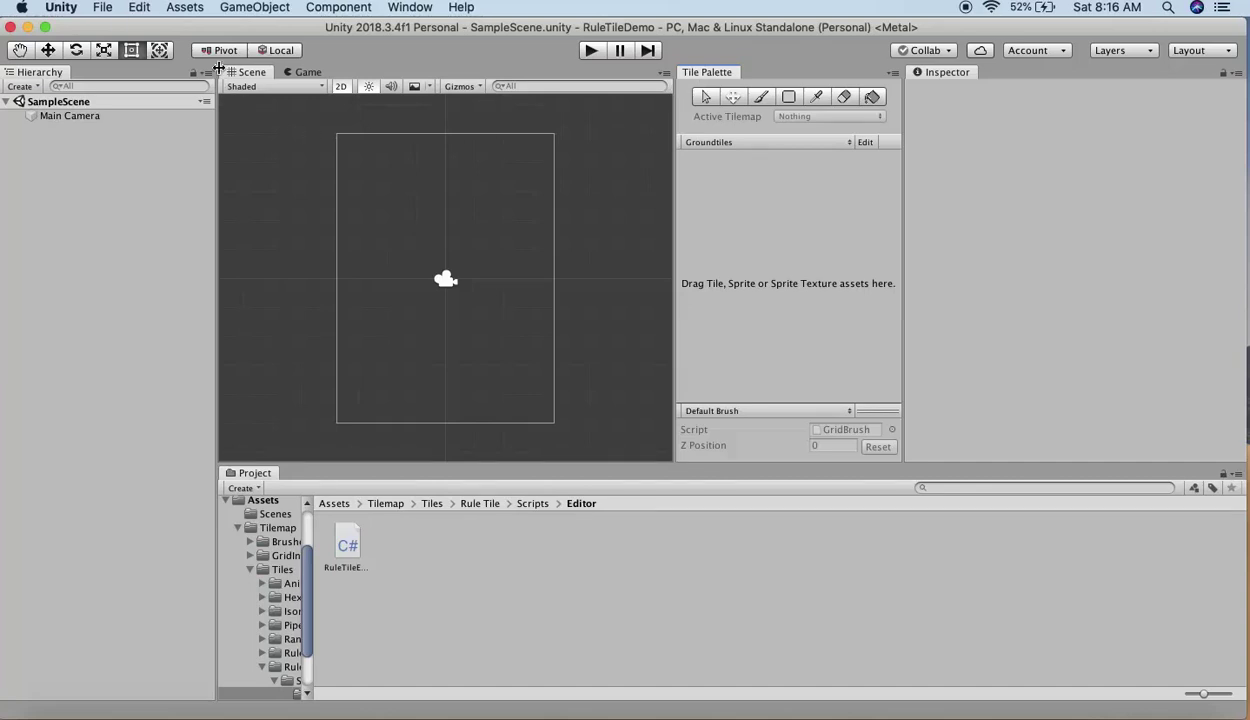
- Add a 2D Tilemap with its Grid to the scene
click(232, 8)
mouse_move(292, 83)
click(430, 121)
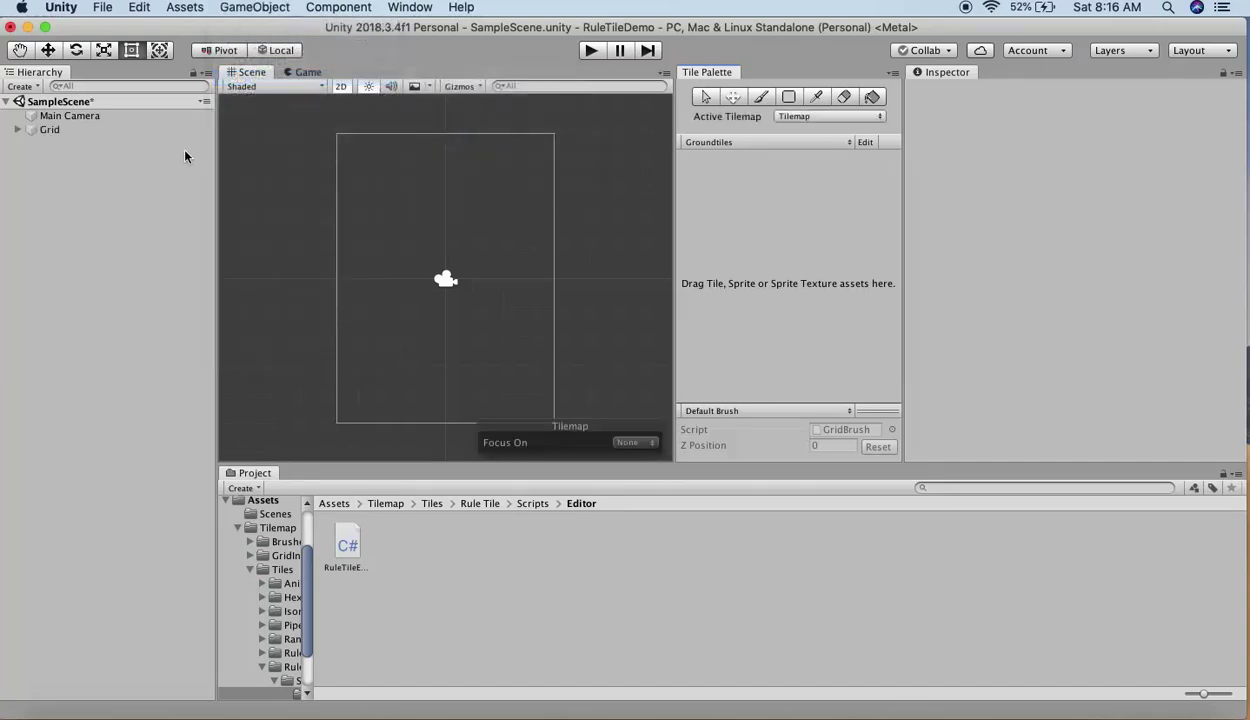
- Rename the Grid's child Tilemap to GroundTiles and show the Assets folder
click(44, 129)
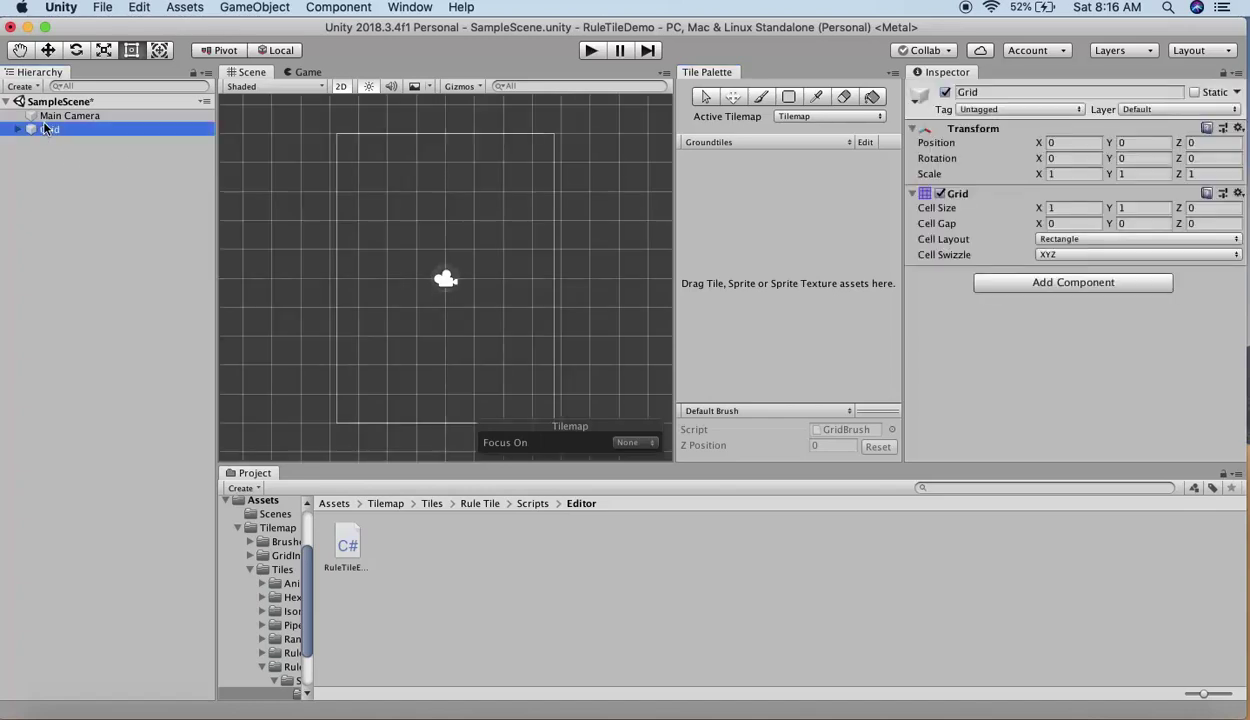
click(19, 130)
click(63, 145)
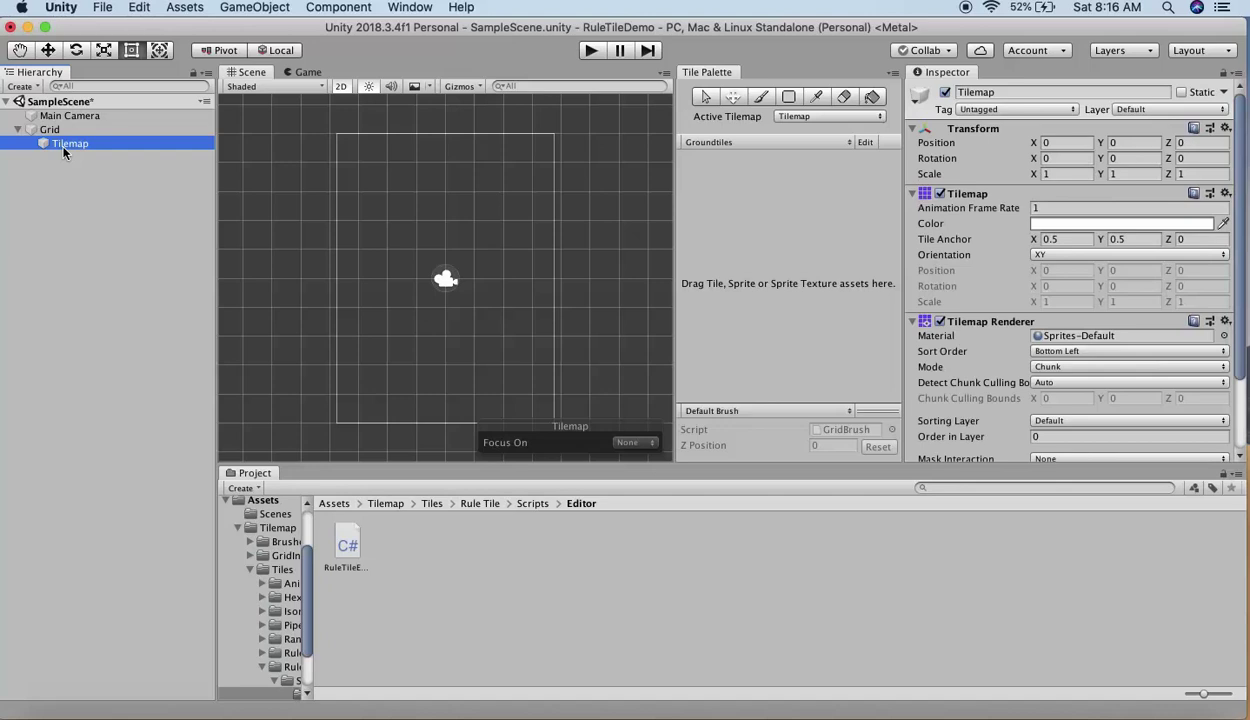
key(Return)
text(GroundTiles)
key(Return)
click(334, 503)
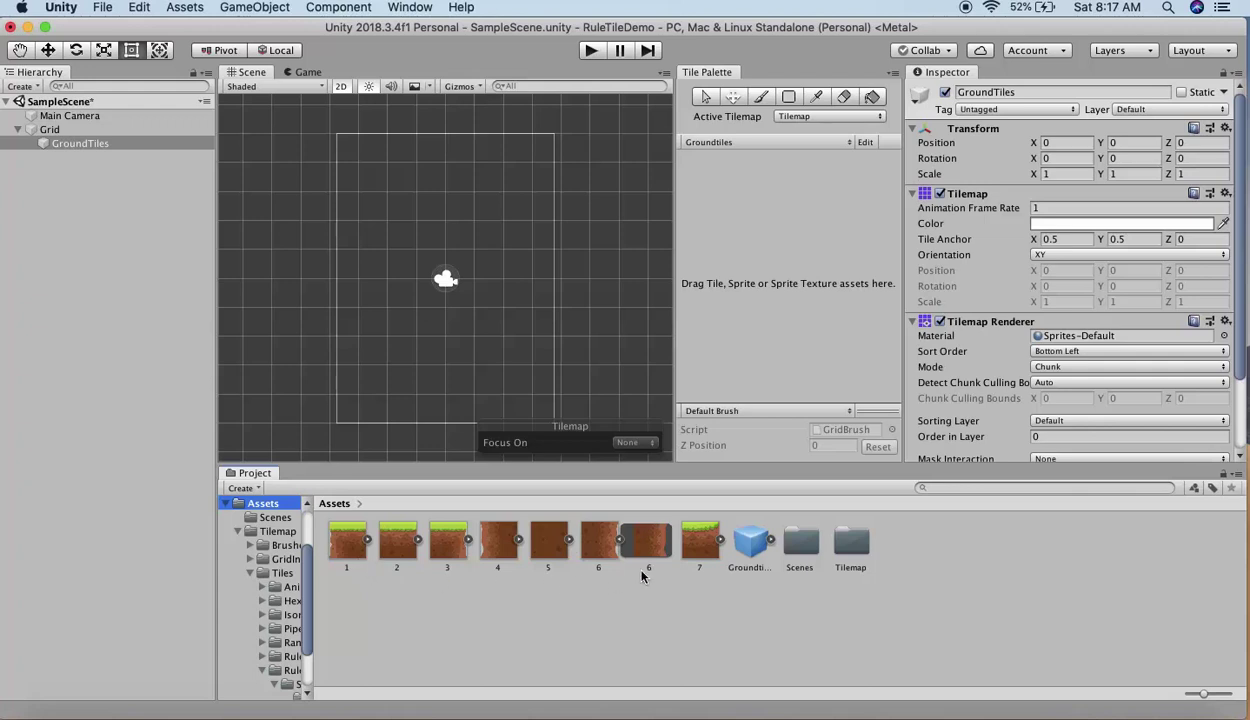
- Set the seven ground textures to 128 pixels per unit with Point (no filter), and apply
shift+click(695, 555)
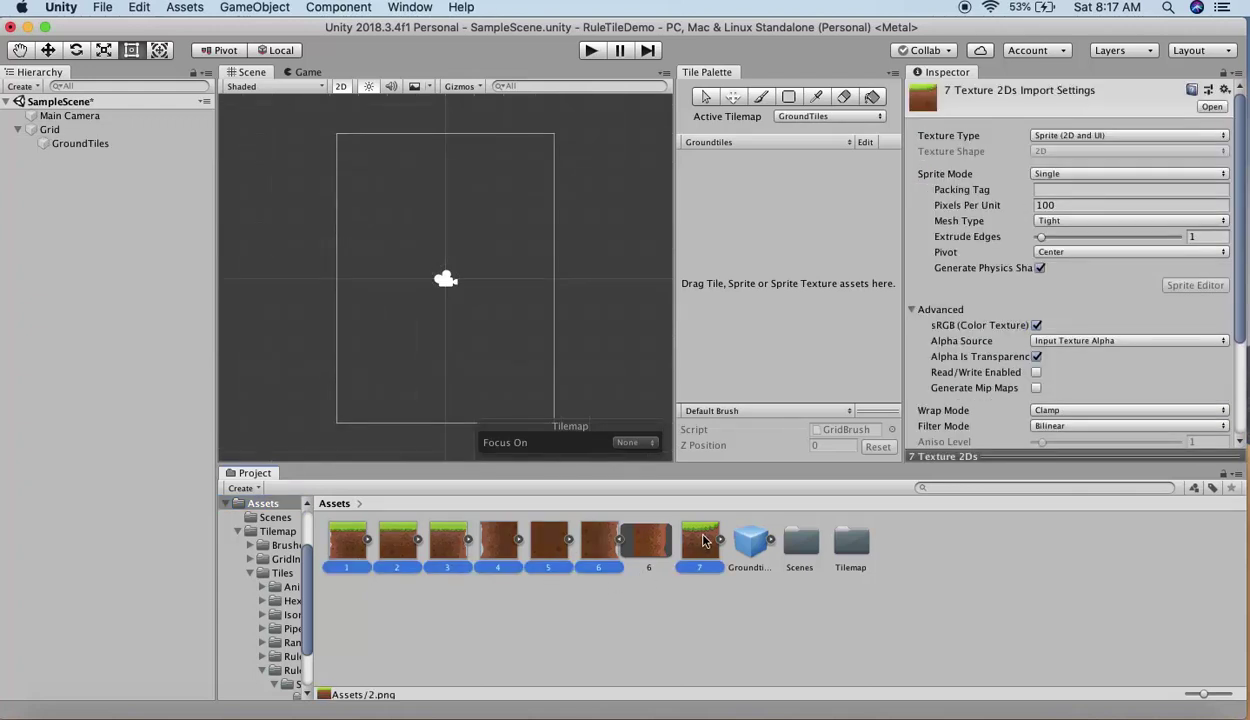
click(1072, 206)
text(128)
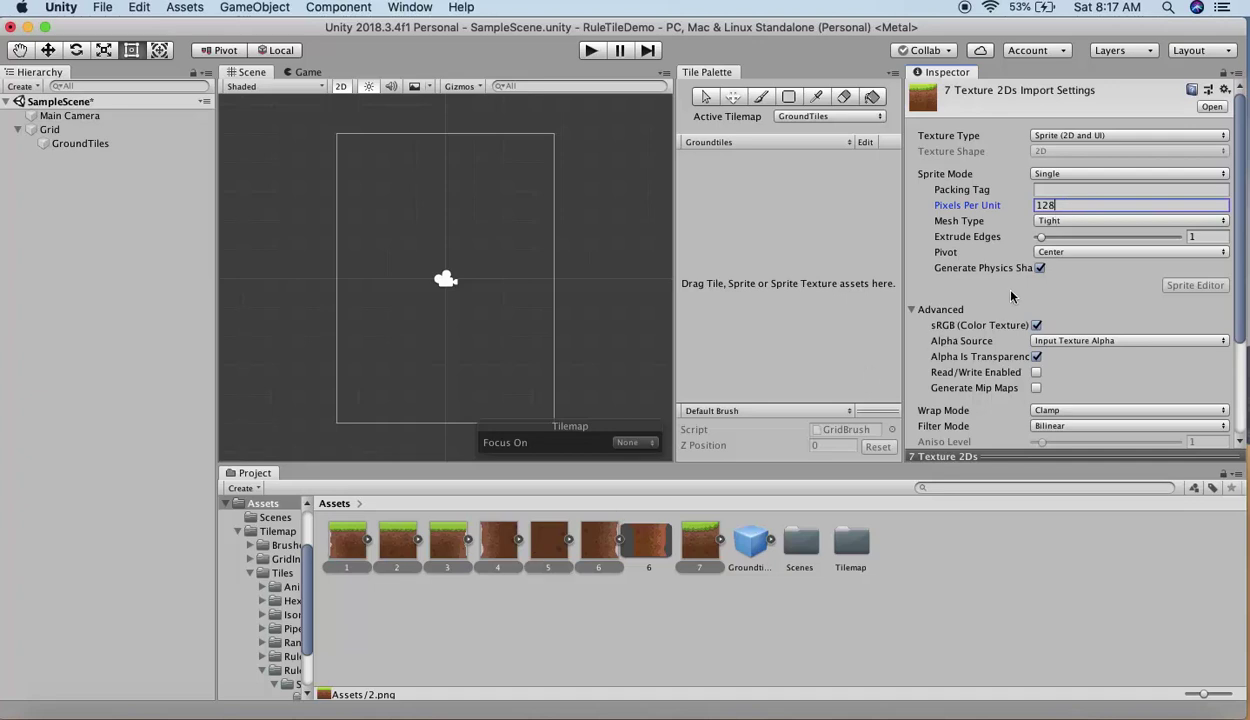
scroll(1059, 306, down, 5)
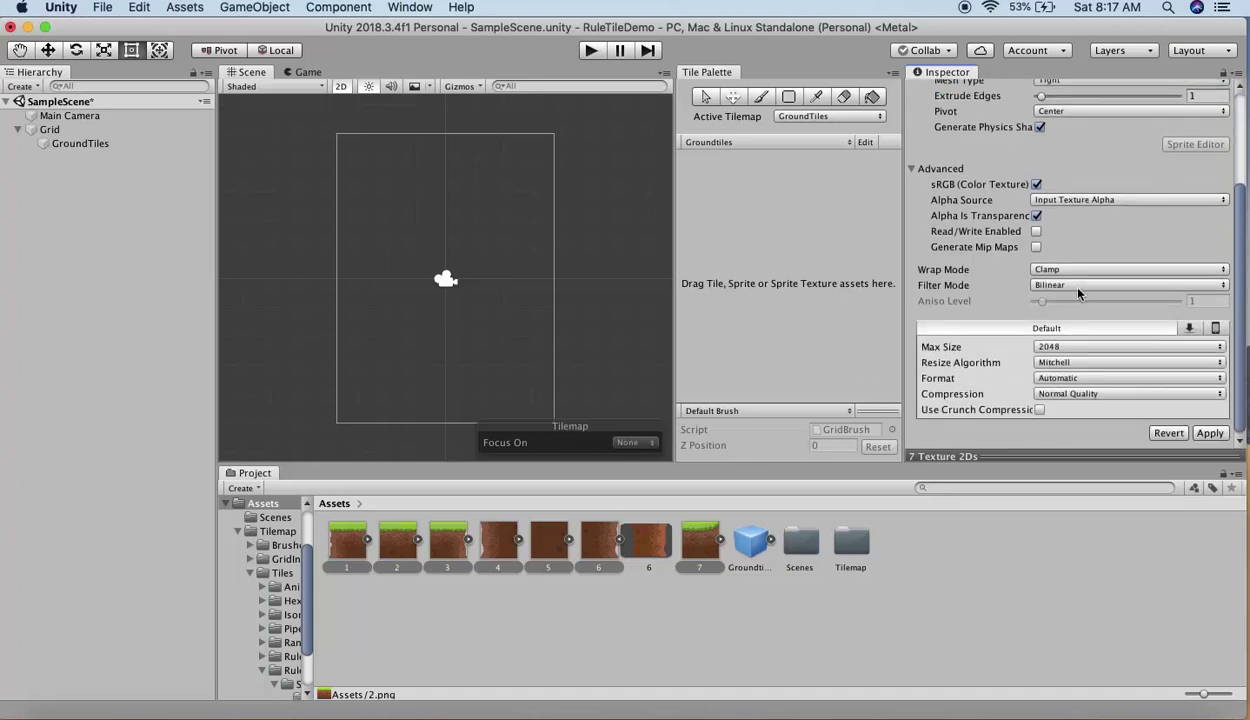
click(1080, 285)
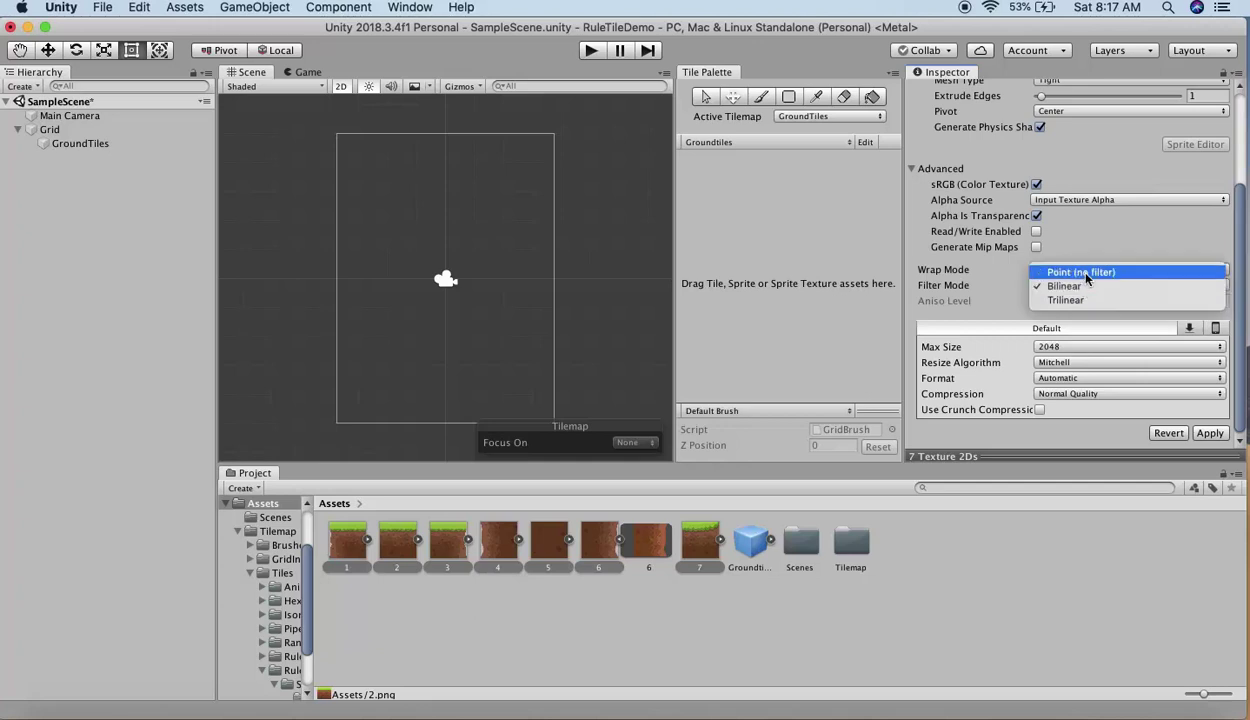
click(1087, 273)
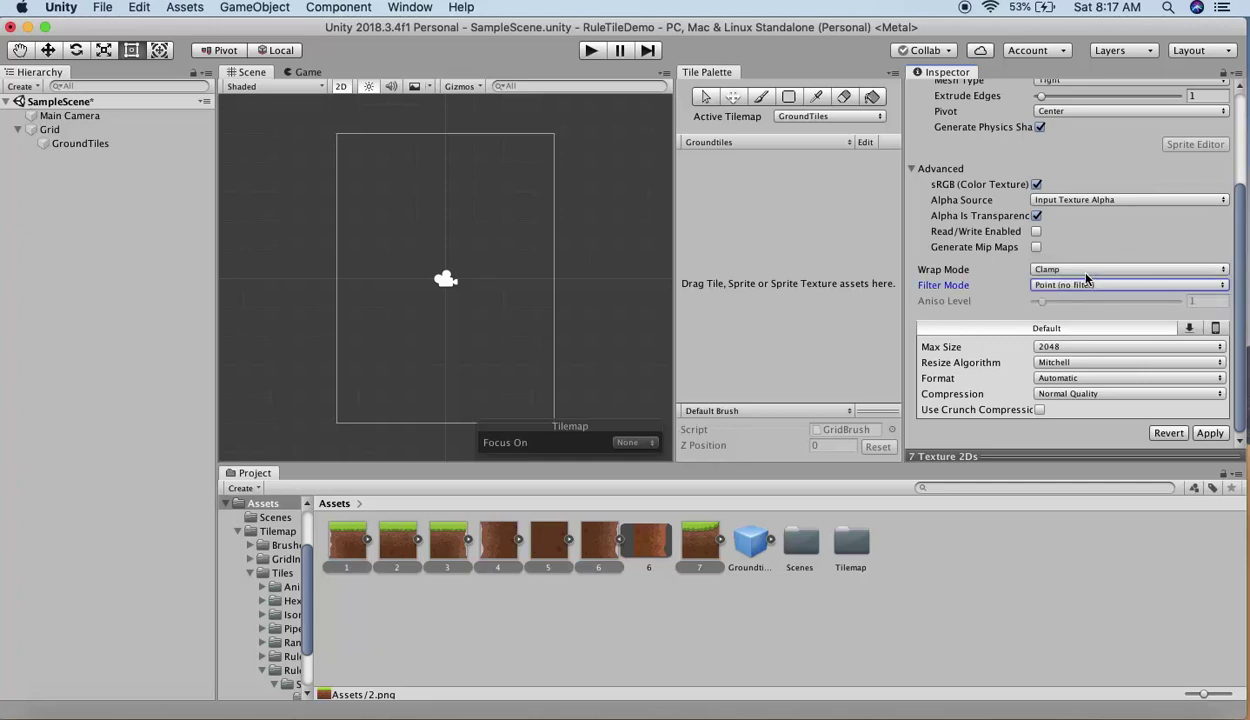
click(1210, 434)
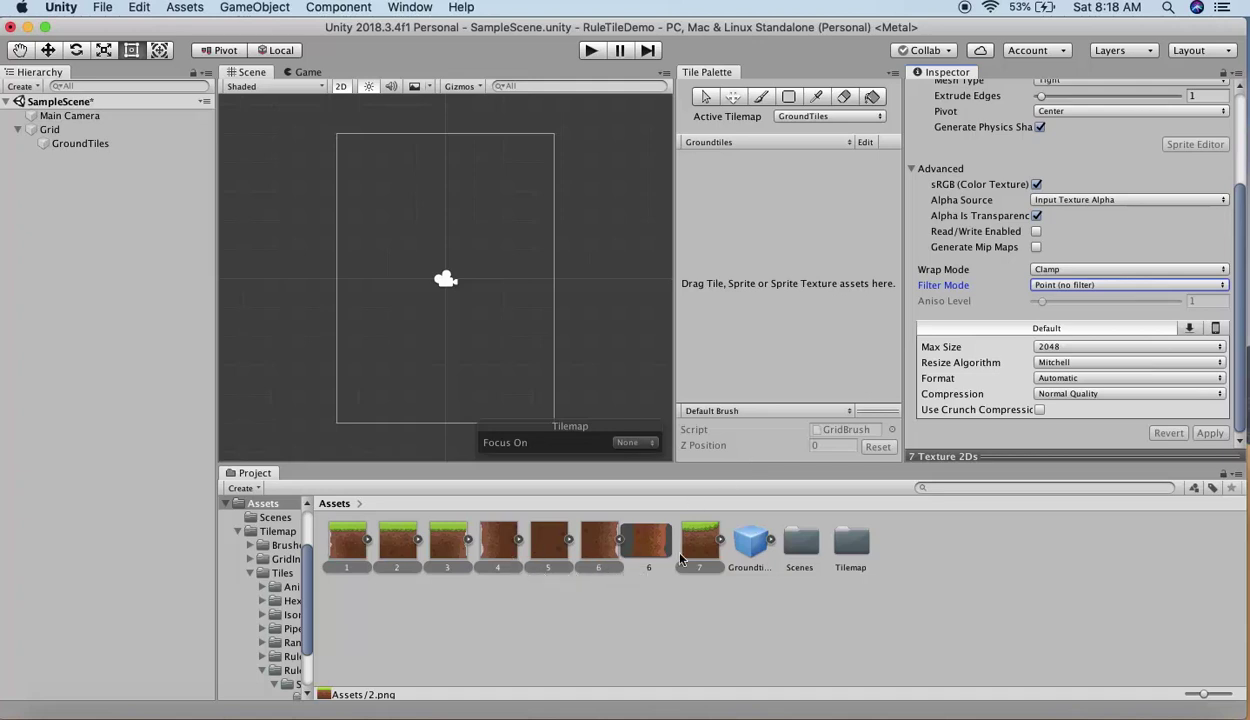
click(198, 498)
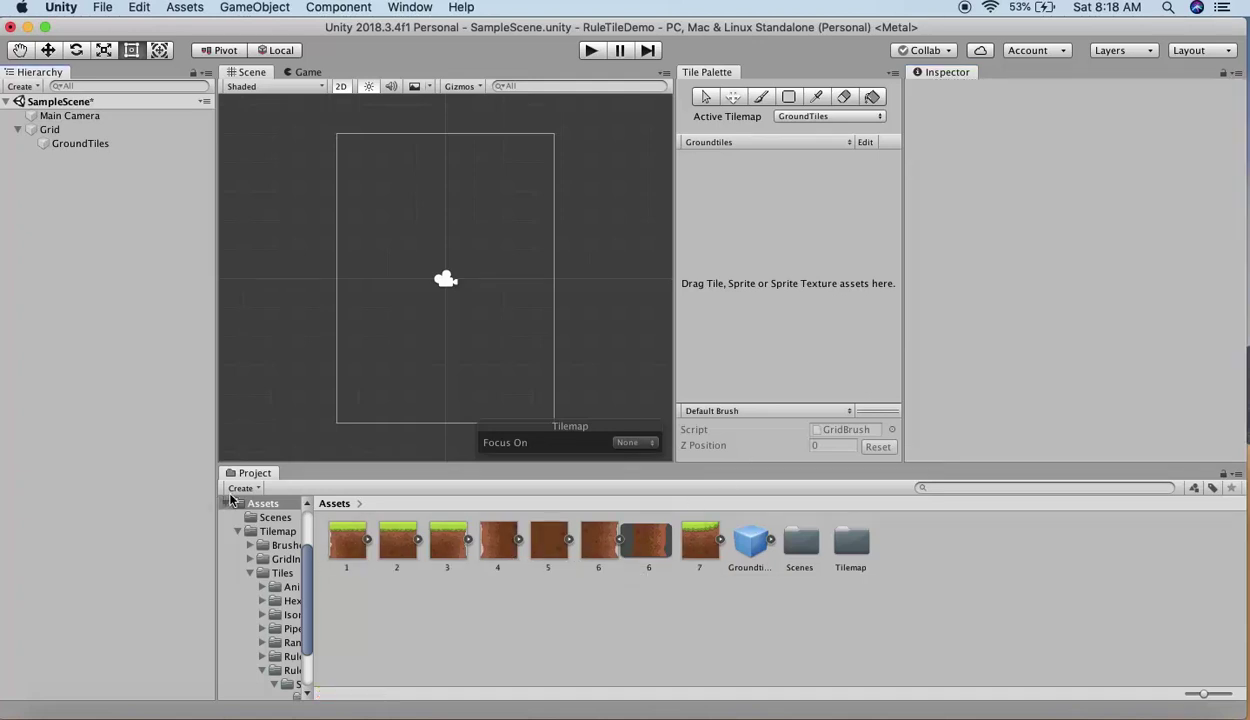
- Create a Rule Tile from Create > Tiles and name it GroundTiles
click(241, 489)
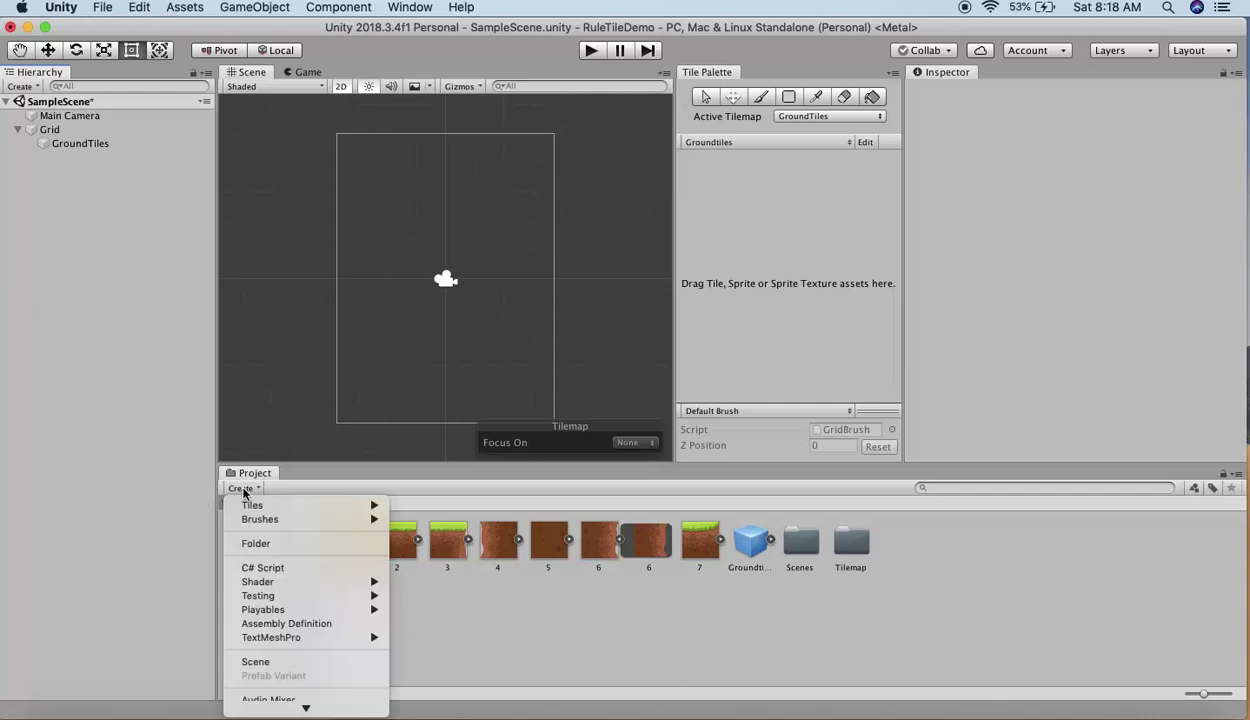
mouse_move(265, 505)
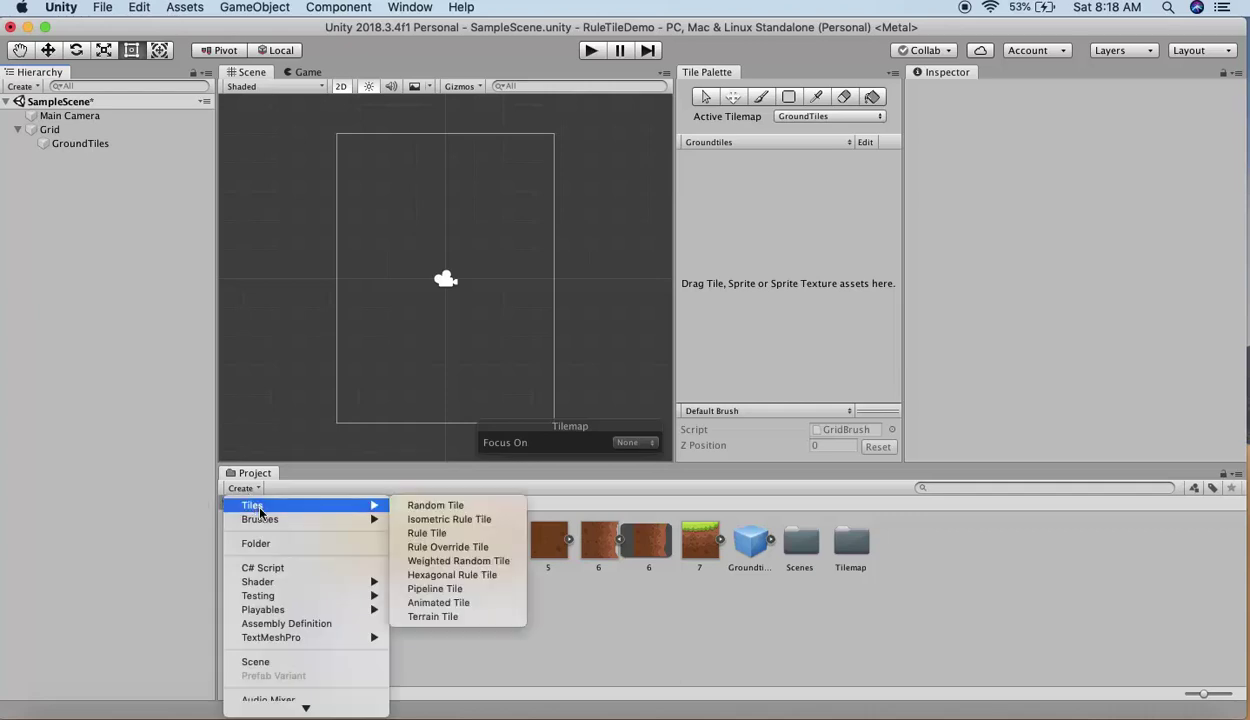
click(418, 534)
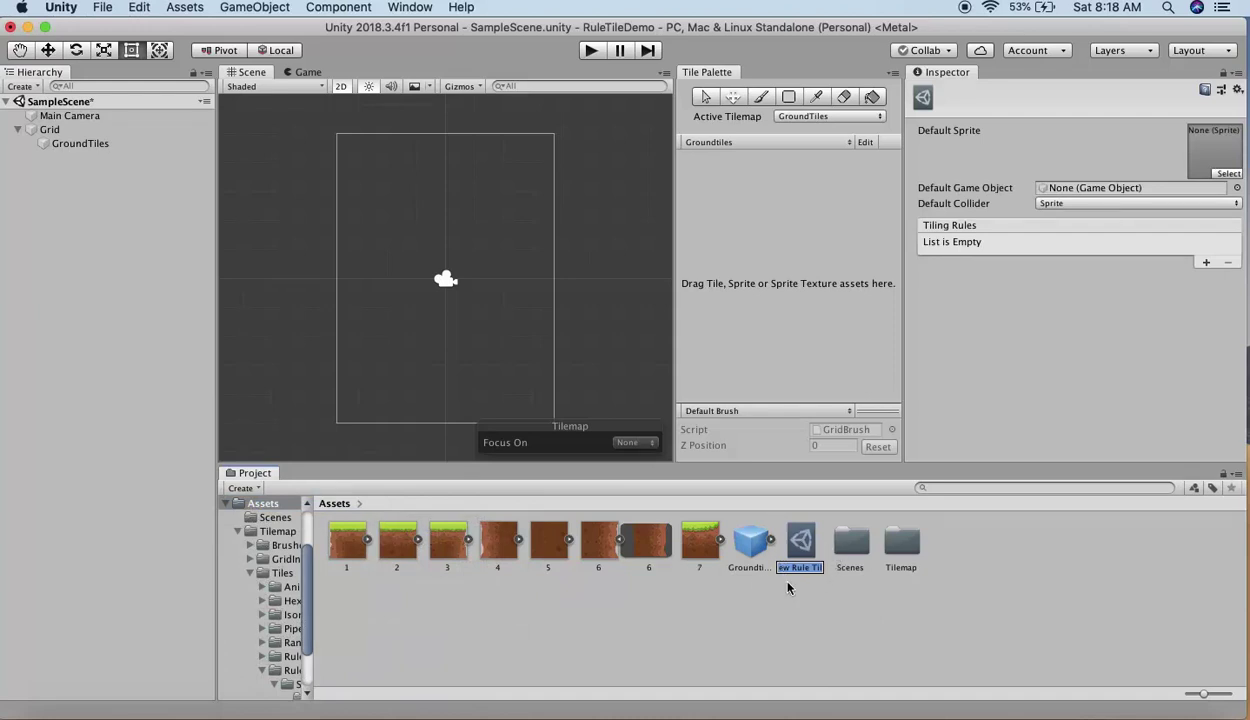
text(GroundTiles)
key(Return)
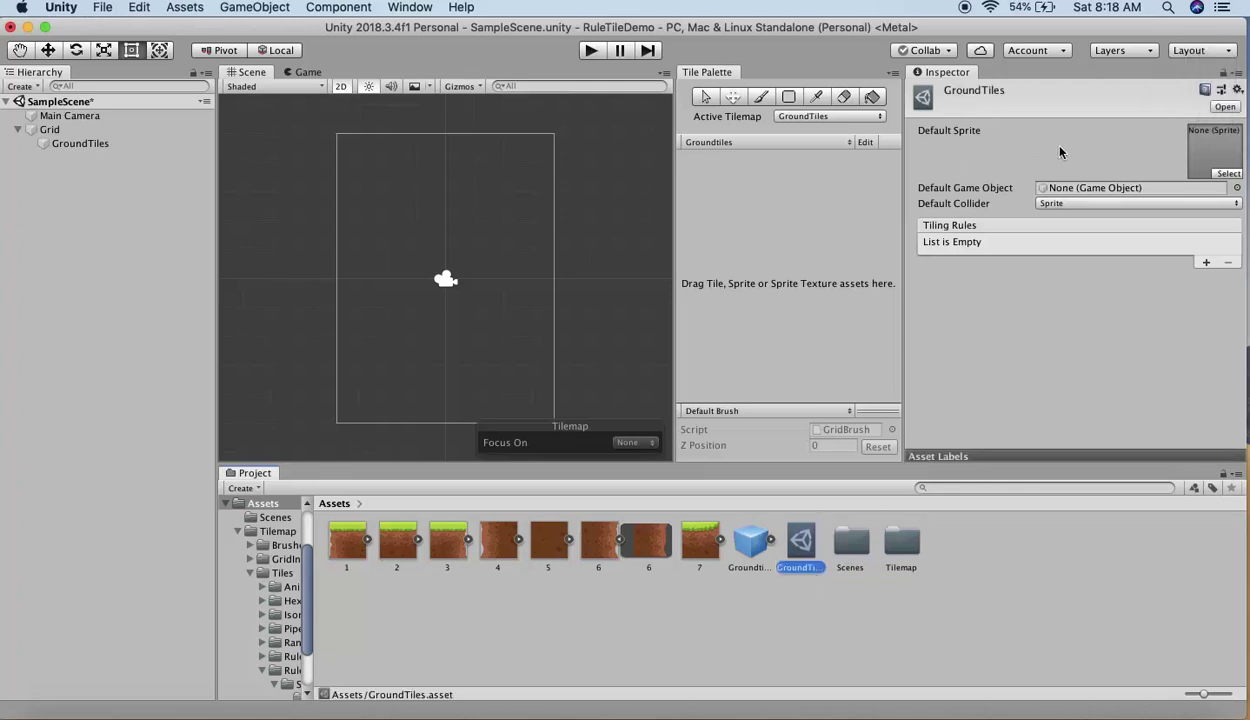
- Make sprite 1 the default sprite and add a first tiling rule using the grass sprite
click(1228, 175)
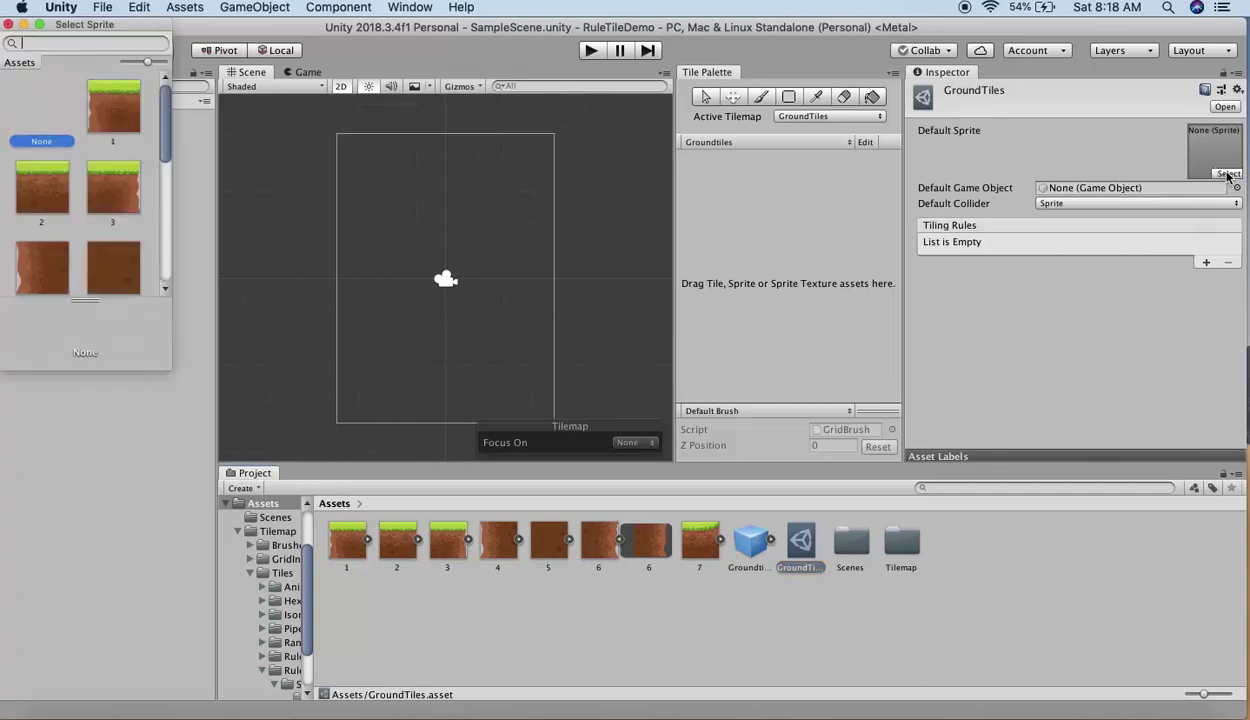
double_click(113, 118)
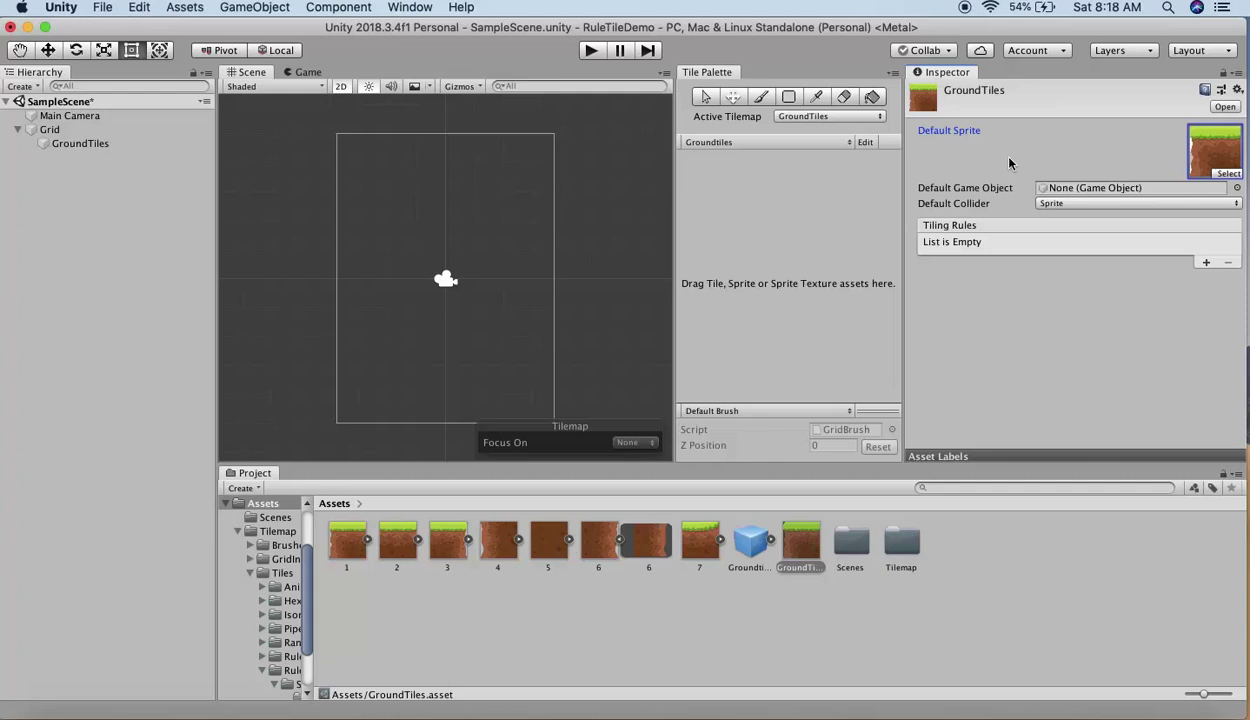
click(1206, 262)
click(1212, 273)
double_click(59, 178)
- Add the second and third tiling rules with grass sprites
click(1206, 308)
click(1206, 372)
click(1203, 397)
- Add the fourth and fifth tiling rules, each given a dirt sprite
click(489, 165)
click(1192, 430)
scroll(1088, 390, down, 2)
click(1206, 395)
double_click(47, 280)
click(1192, 430)
scroll(1205, 415, down, 2)
click(1206, 395)
double_click(83, 331)
scroll(970, 372, up, 3)
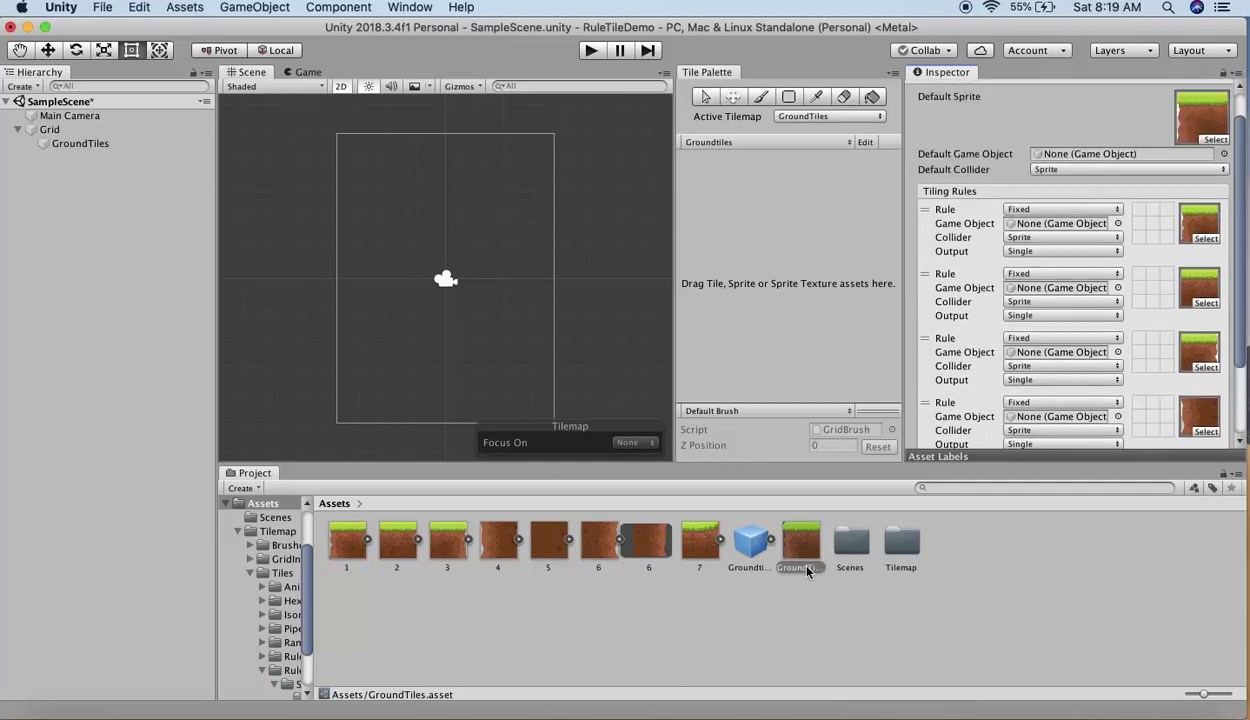
- Add GroundTiles to the Groundtiles palette and paint rows of ground tiles in the scene
drag(806, 568, 754, 298)
click(761, 97)
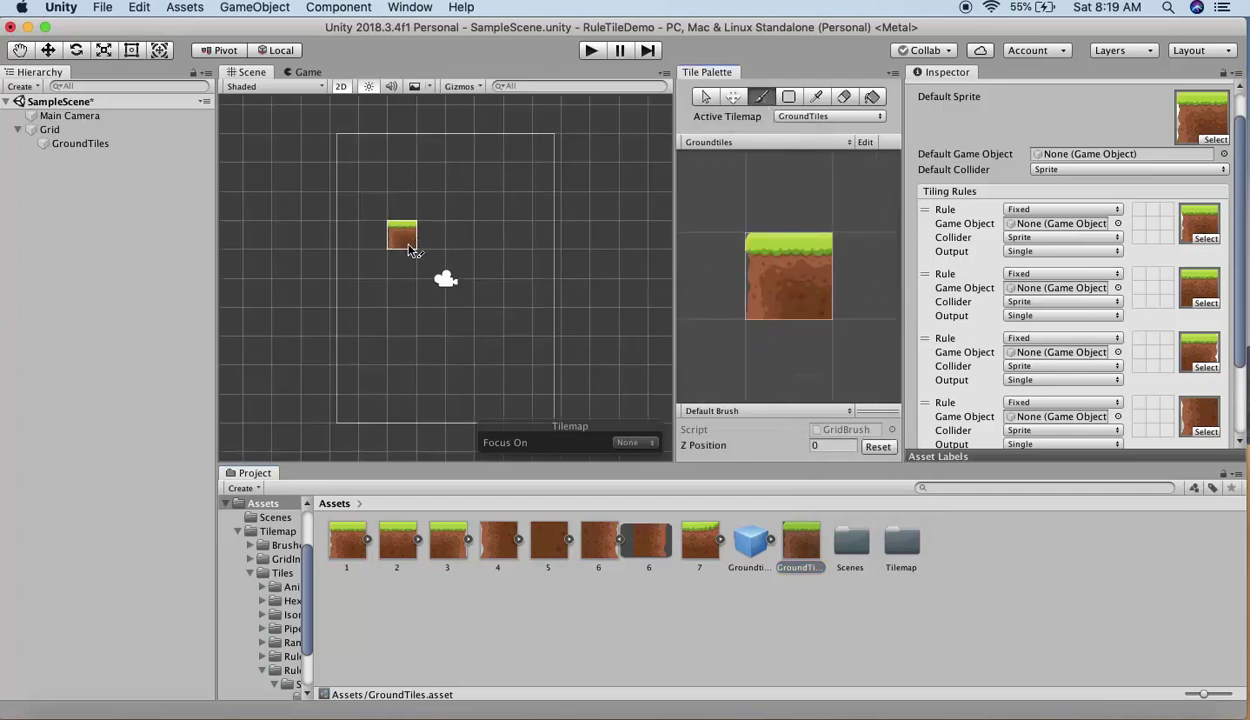
mouse_move(372, 248)
mouse_down()
mouse_move(478, 240)
mouse_move(543, 257)
mouse_move(364, 276)
mouse_move(540, 300)
mouse_up()
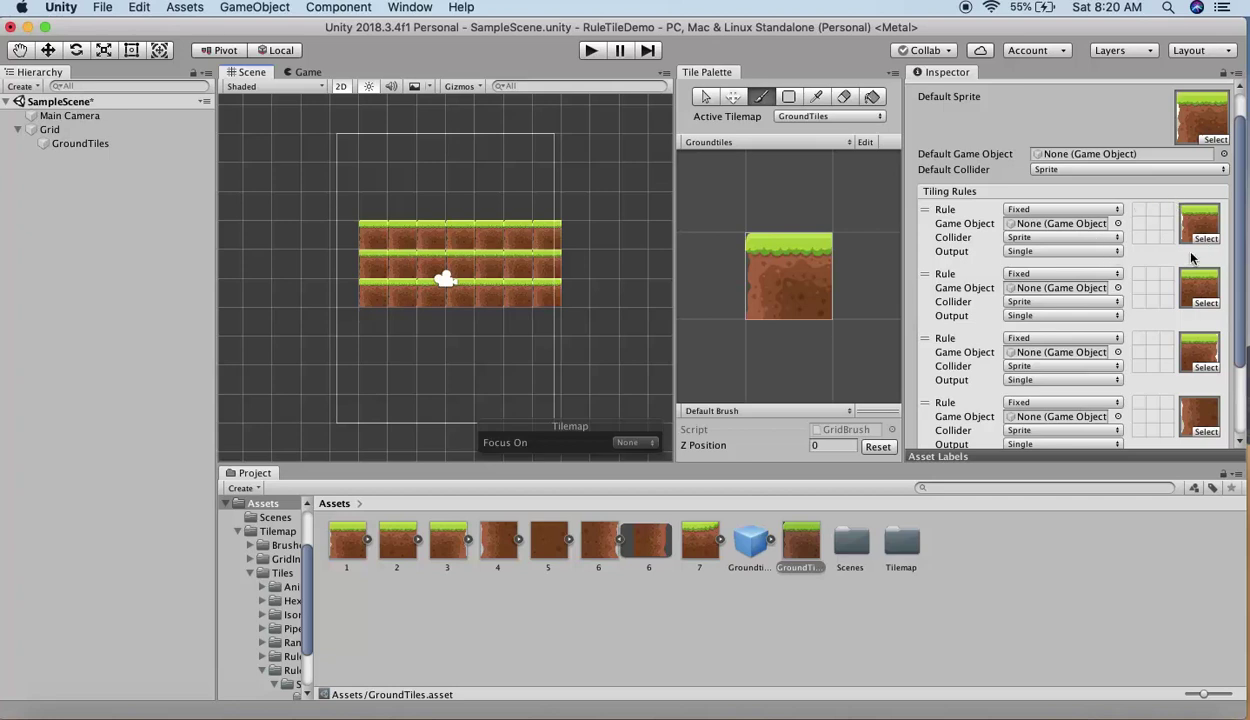
- Move the second tiling rule above the first and paint a fourth row of tiles
click(951, 281)
drag(951, 281, 958, 211)
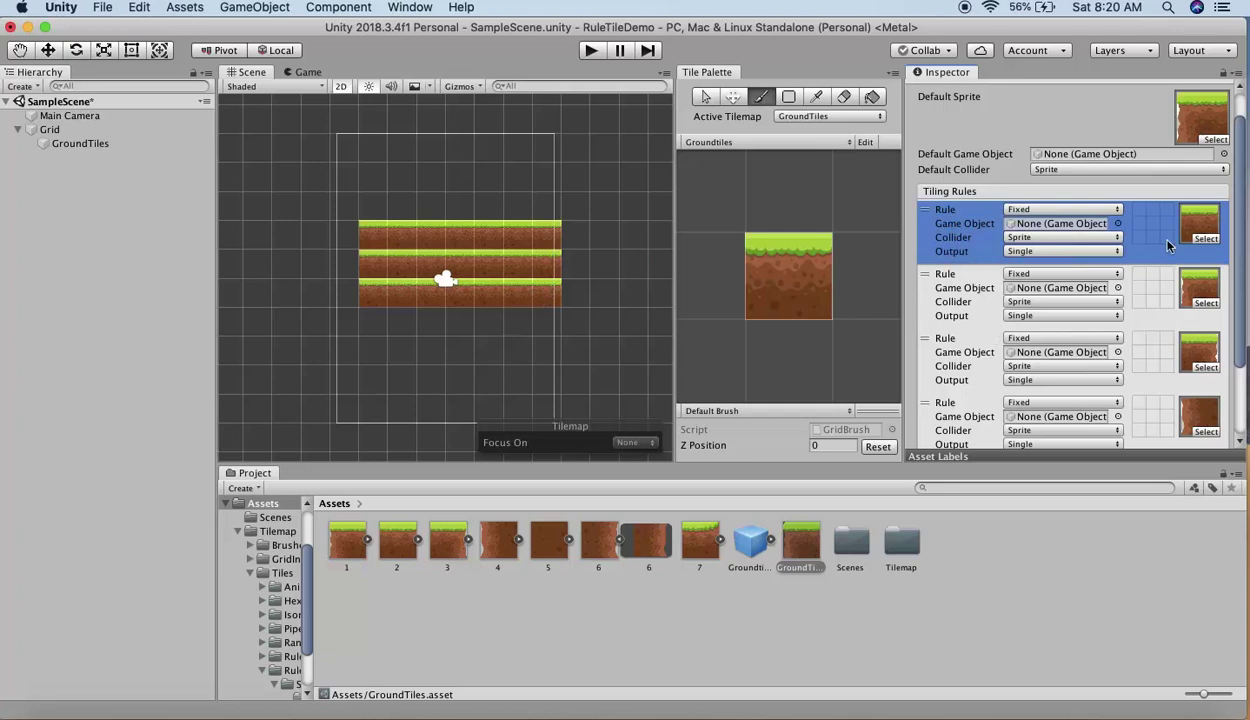
click(550, 322)
drag(510, 327, 380, 326)
scroll(1150, 266, up, 2)
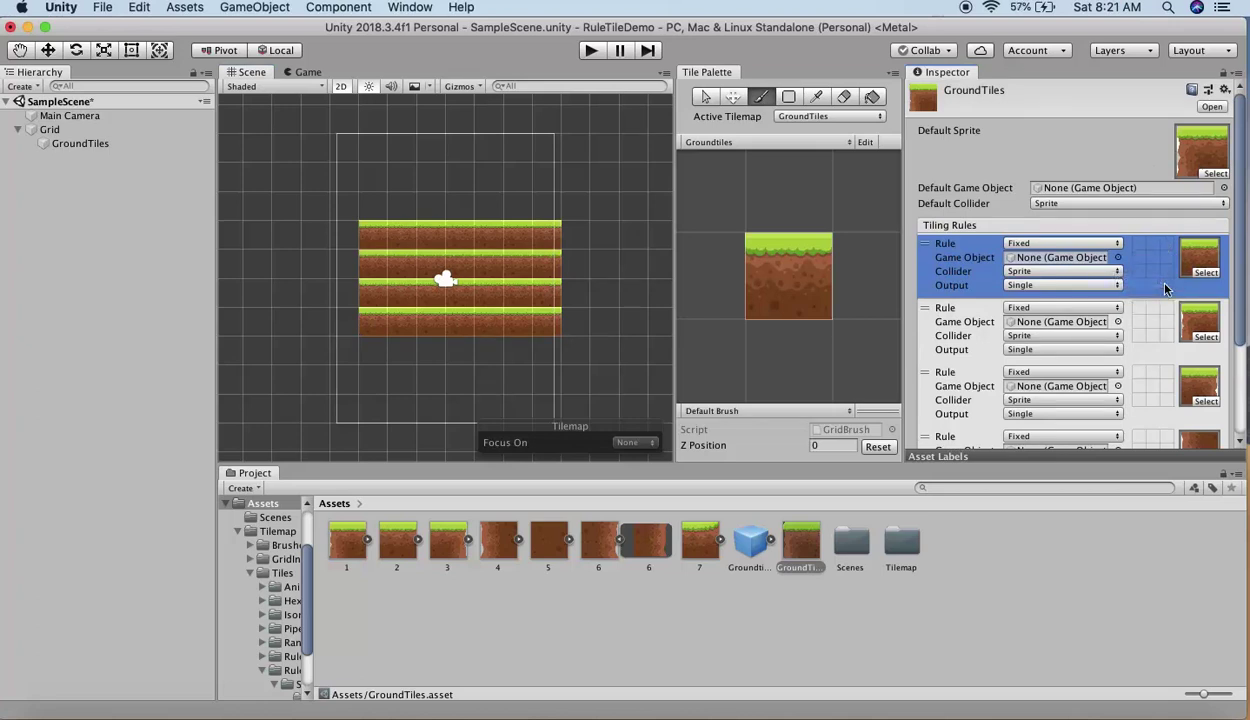
- Give the first rule a green-arrow neighbour above and a red-X neighbour below
click(1153, 247)
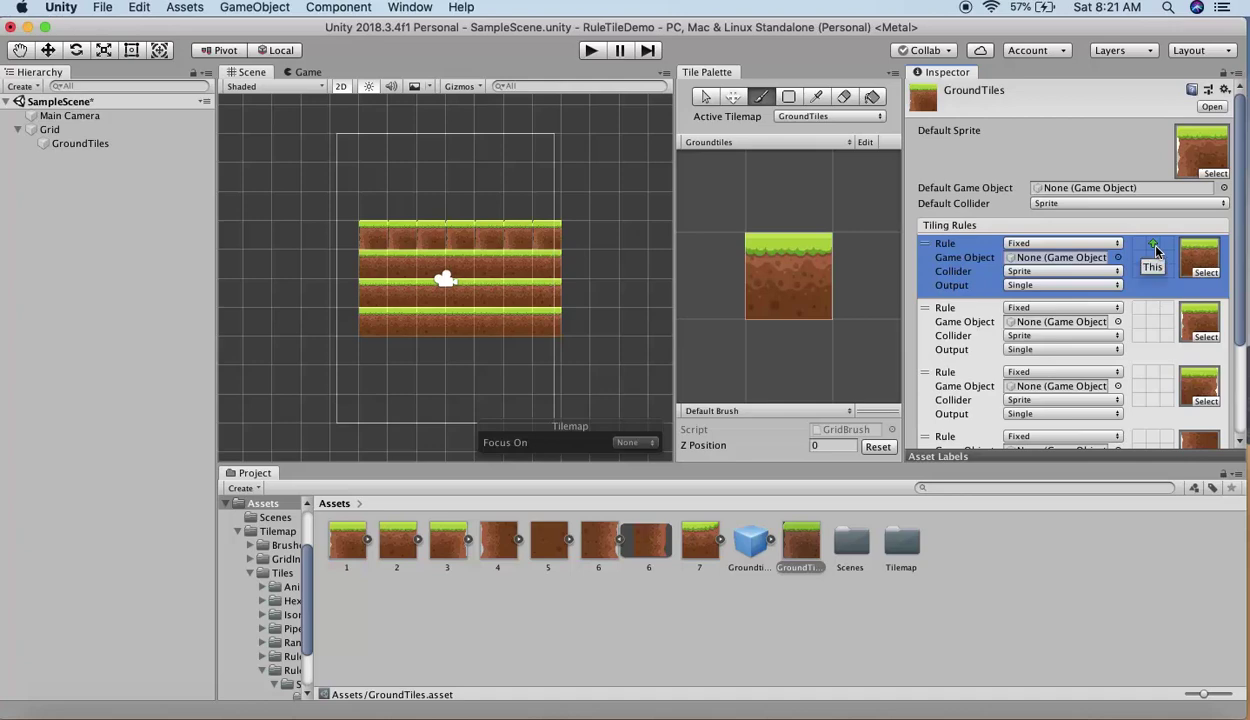
scroll(460, 299, up, 5)
scroll(460, 304, up, 1)
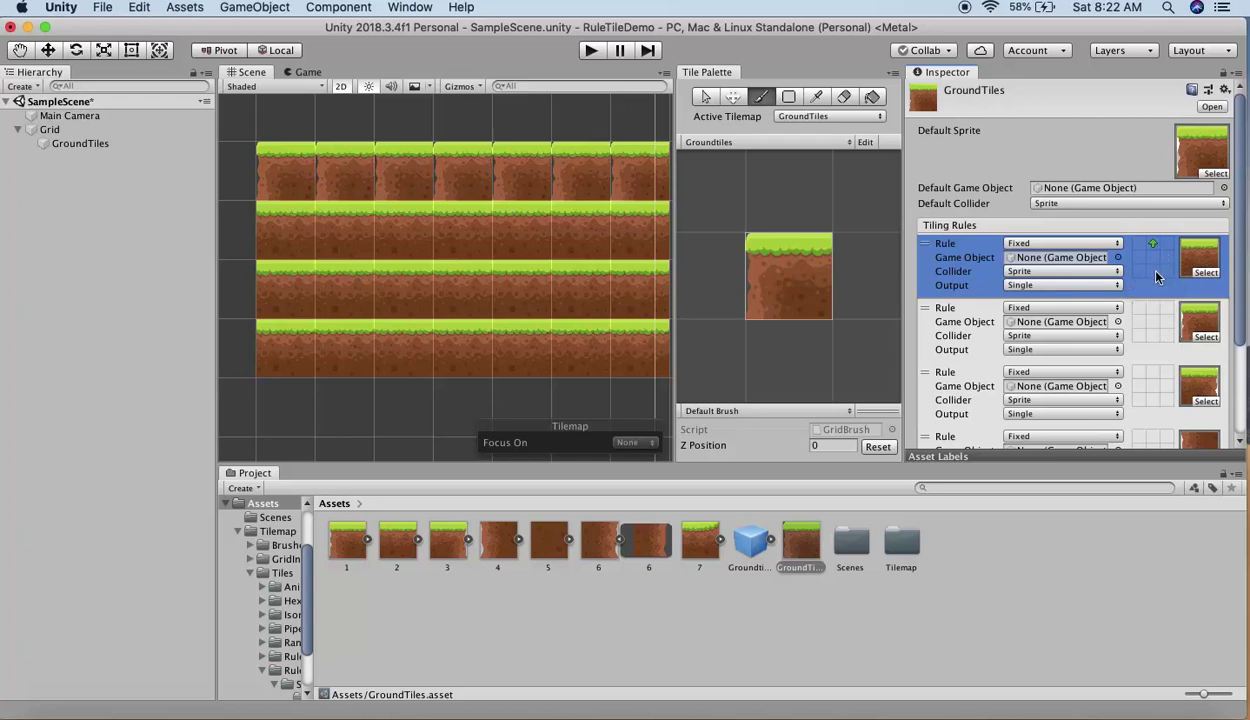
double_click(1154, 271)
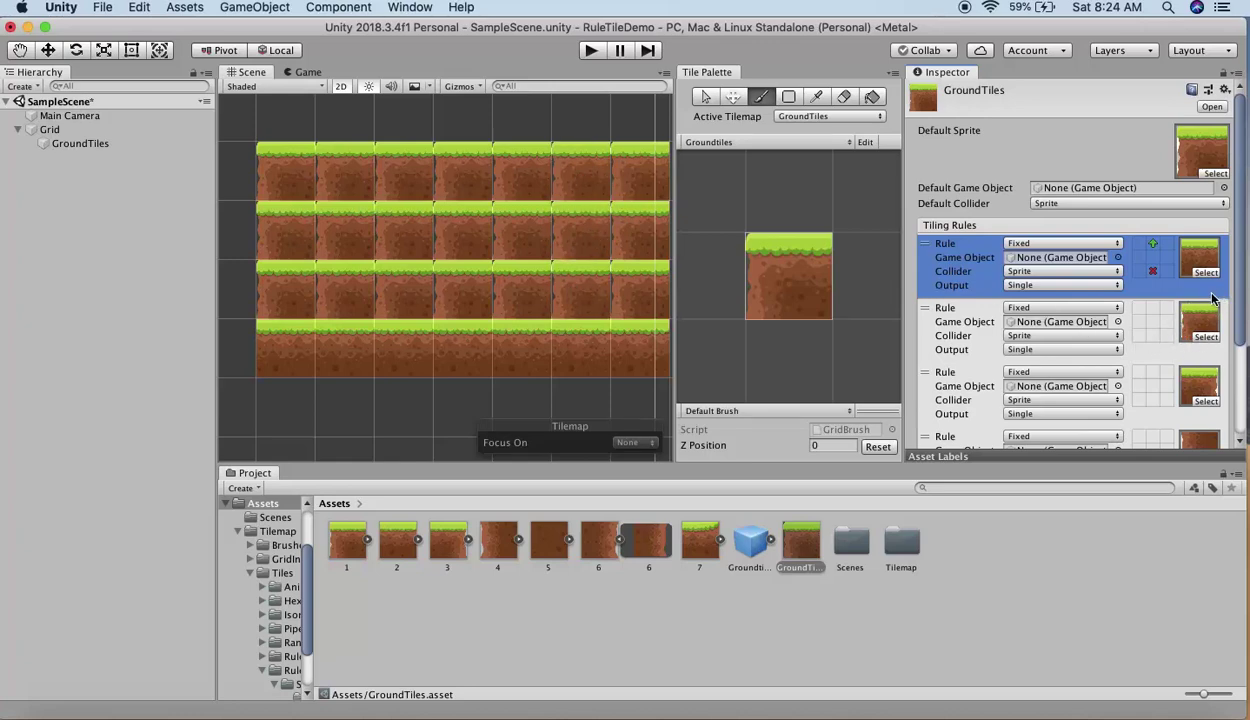
- In the second tiling rule, forbid a matching tile on the right and require one on the left
scroll(1180, 345, down, 1)
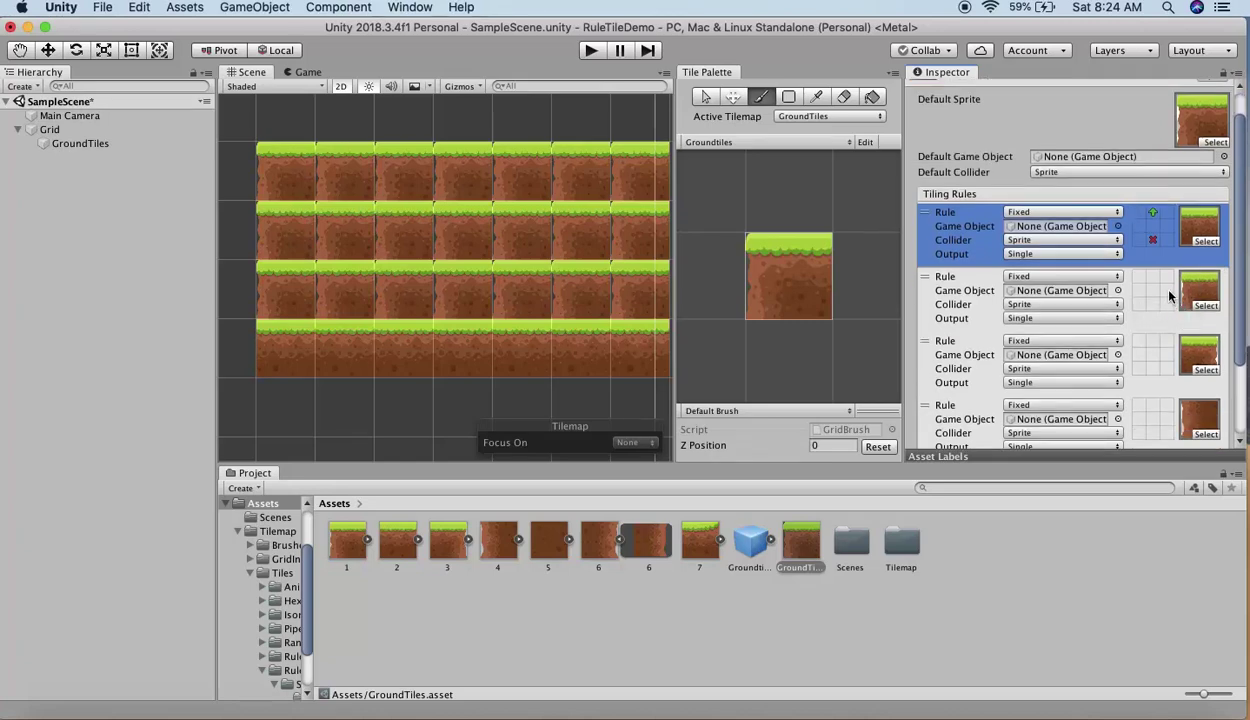
right_click(1166, 290)
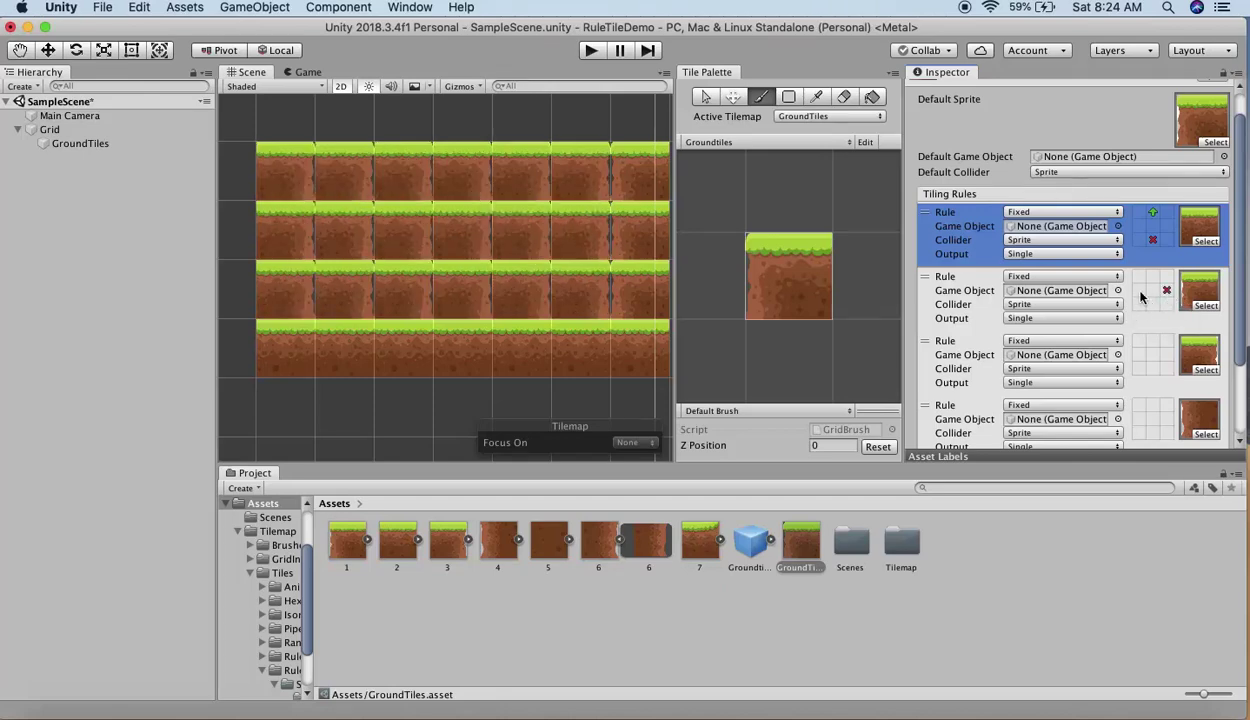
click(1140, 292)
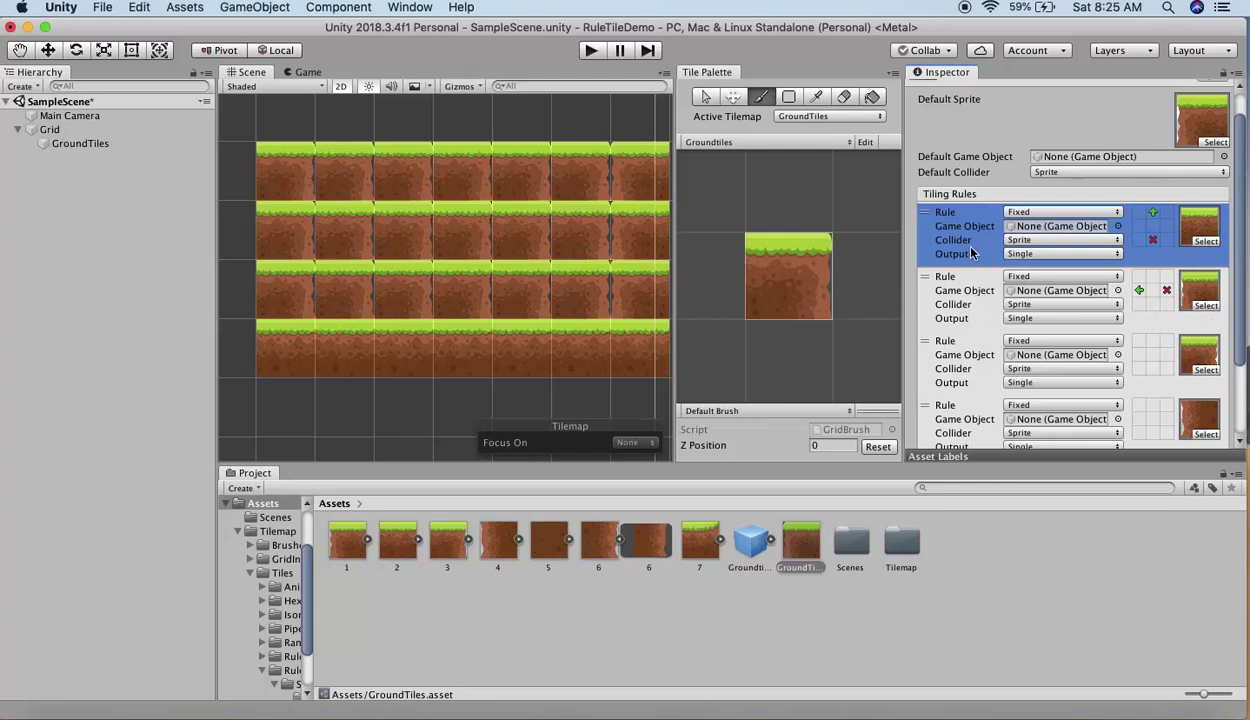
- Move the first tiling rule below the second, and make the third rule require a left match with none right
drag(966, 276, 966, 215)
scroll(1109, 341, down, 3)
click(1139, 259)
click(1166, 259)
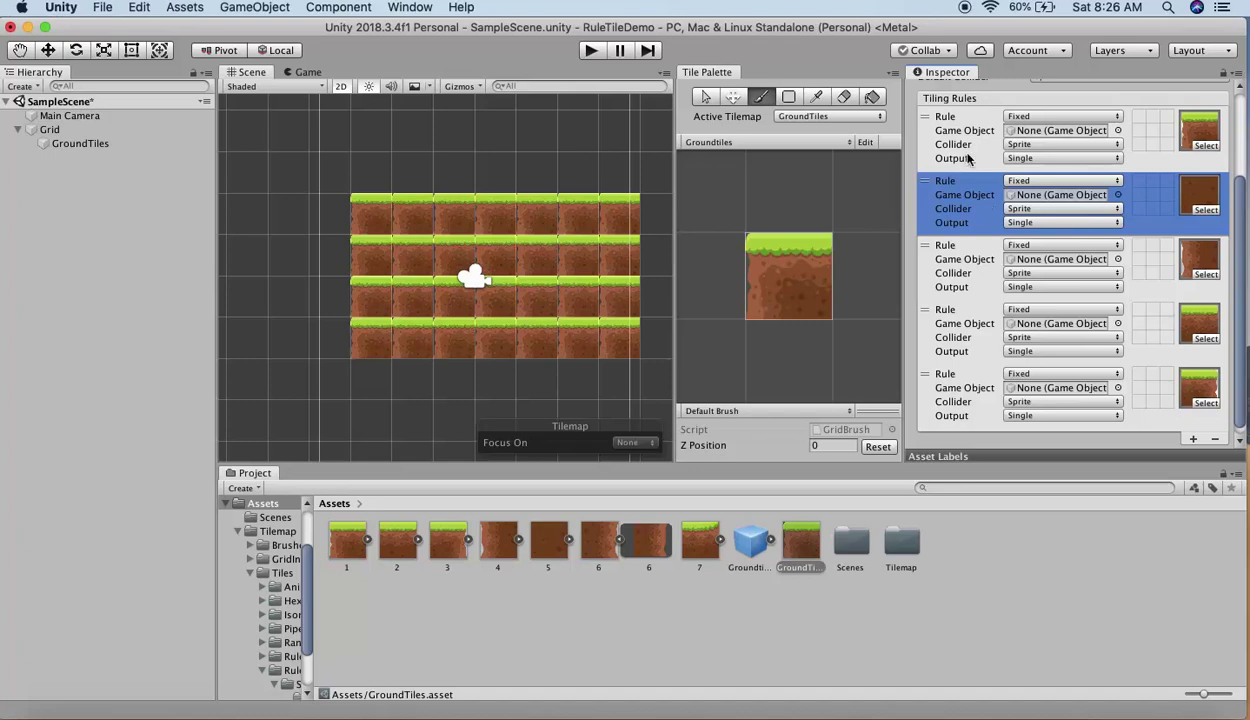
- Forbid a tile above in the first rule; require one above and forbid one below in the second
right_click(1154, 119)
click(1153, 181)
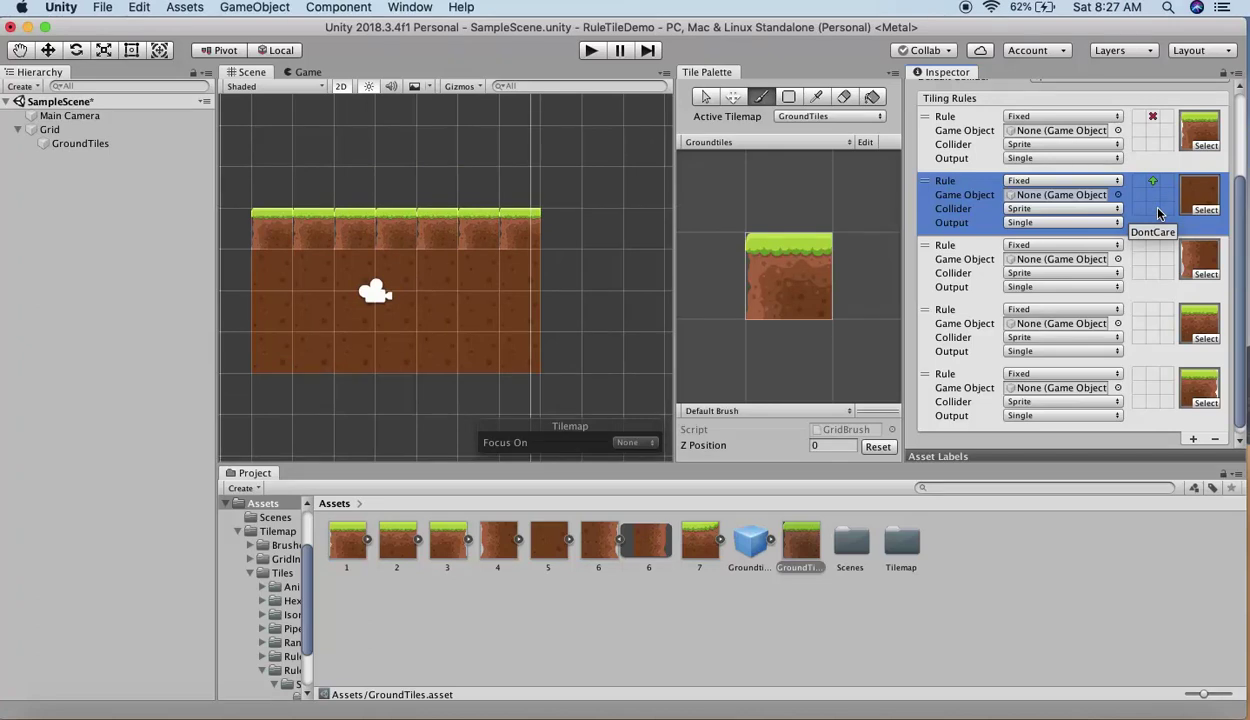
right_click(1153, 209)
- Paint the grass row further right, then fill ground beneath it and add a lower step on the right
middle_drag(580, 248, 490, 248)
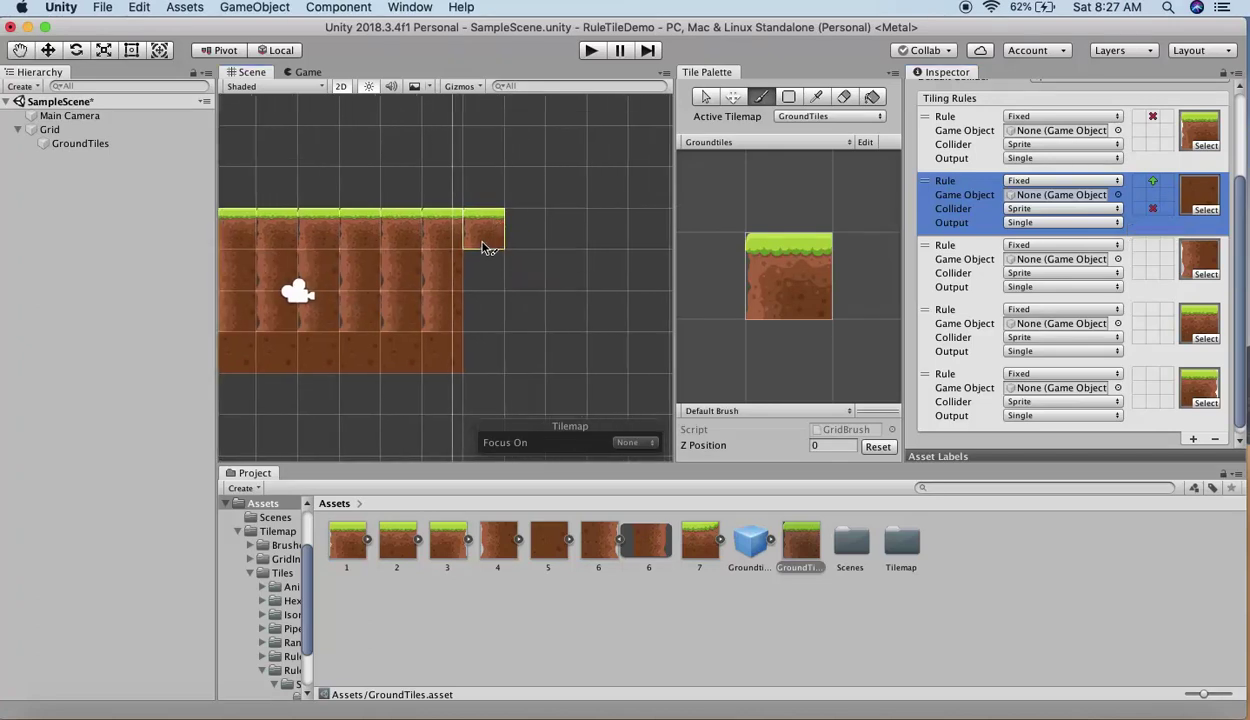
click(487, 248)
scroll(526, 229, down, 3)
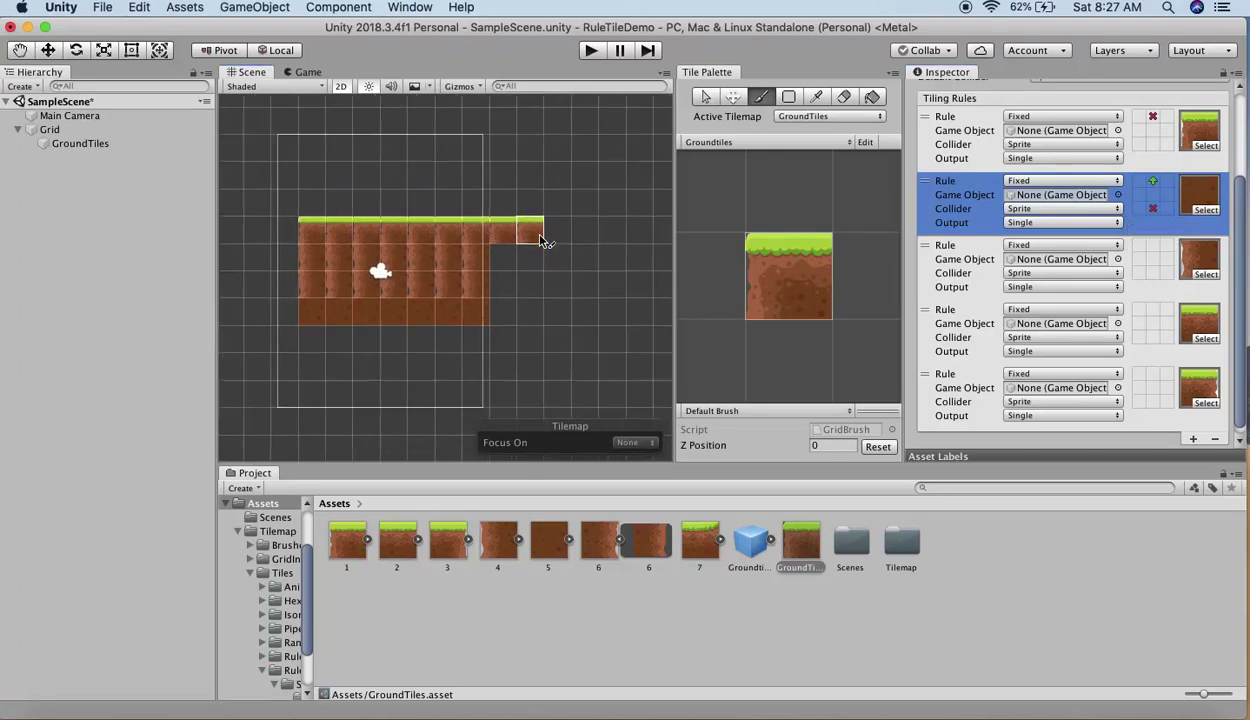
drag(540, 241, 662, 242)
click(623, 243)
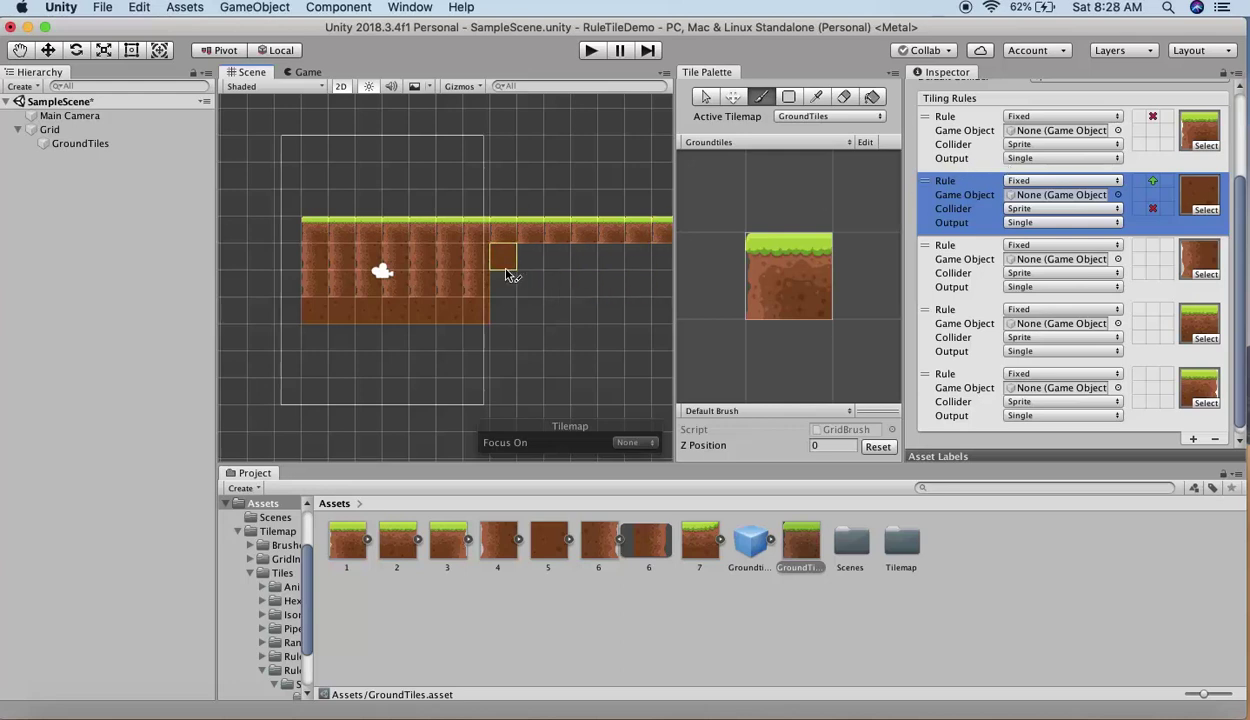
mouse_move(507, 274)
mouse_down()
mouse_move(619, 280)
mouse_move(648, 257)
mouse_up()
middle_drag(648, 257, 500, 256)
mouse_move(530, 290)
mouse_down()
mouse_move(555, 250)
mouse_move(593, 249)
mouse_move(592, 270)
mouse_move(622, 257)
mouse_move(622, 274)
mouse_move(564, 285)
mouse_move(645, 258)
mouse_up()
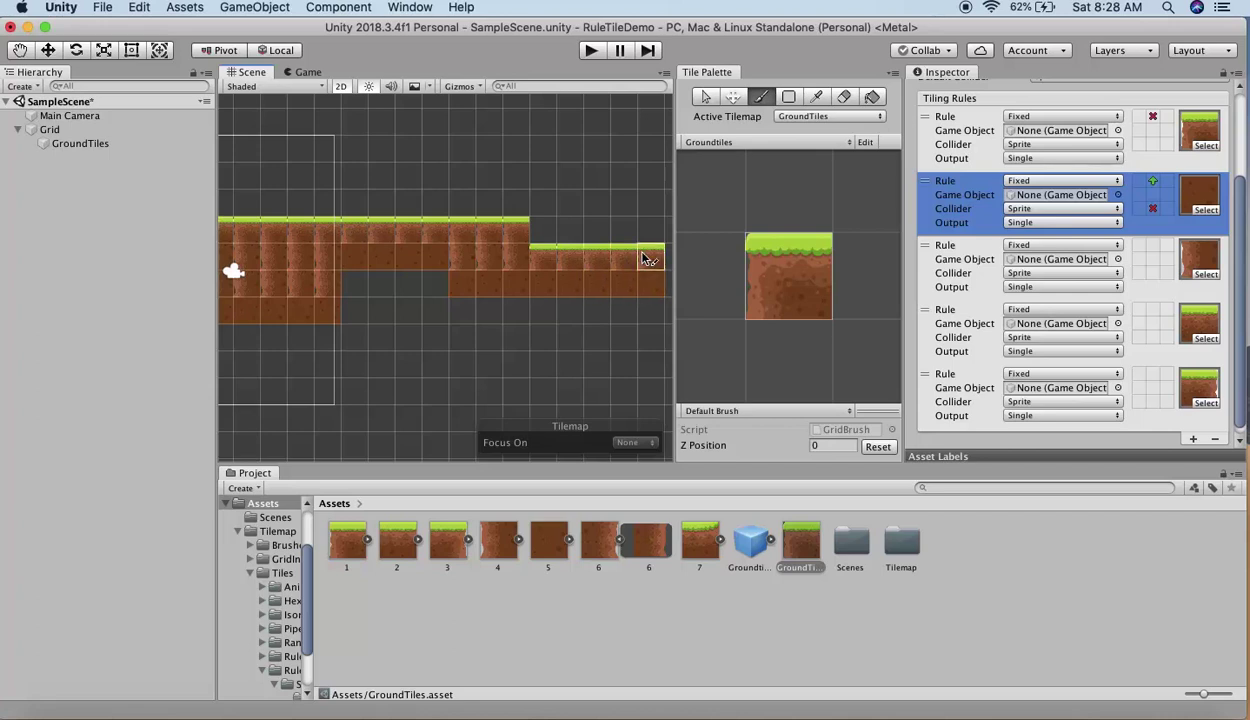